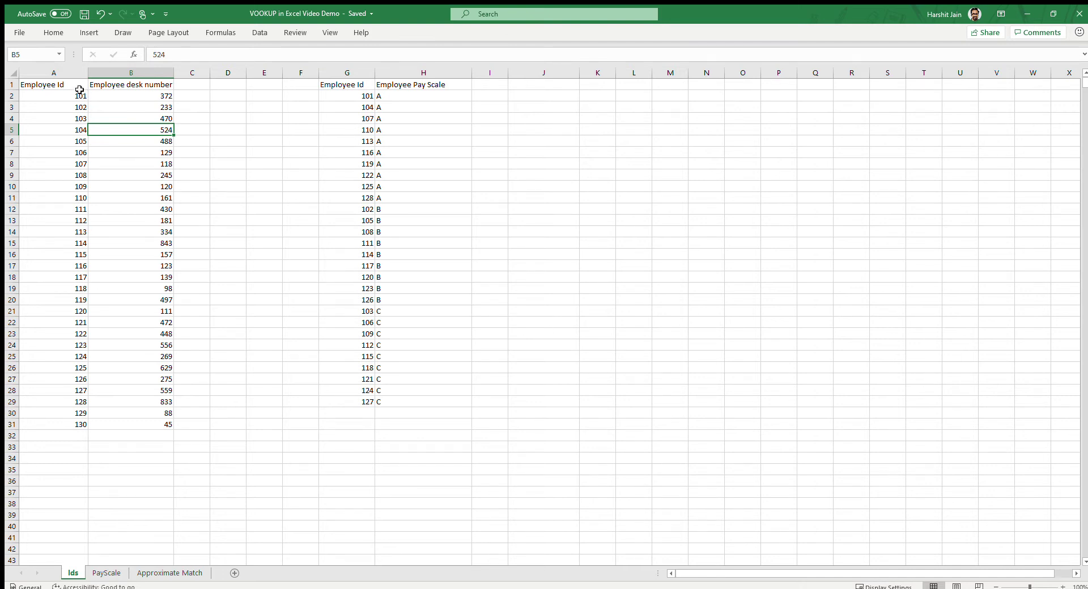
# Examine the employee desk number table in columns A:B and the employee pay scale table in columns G:H.
pyautogui.moveTo(76, 87); pyautogui.dragTo(154, 346)
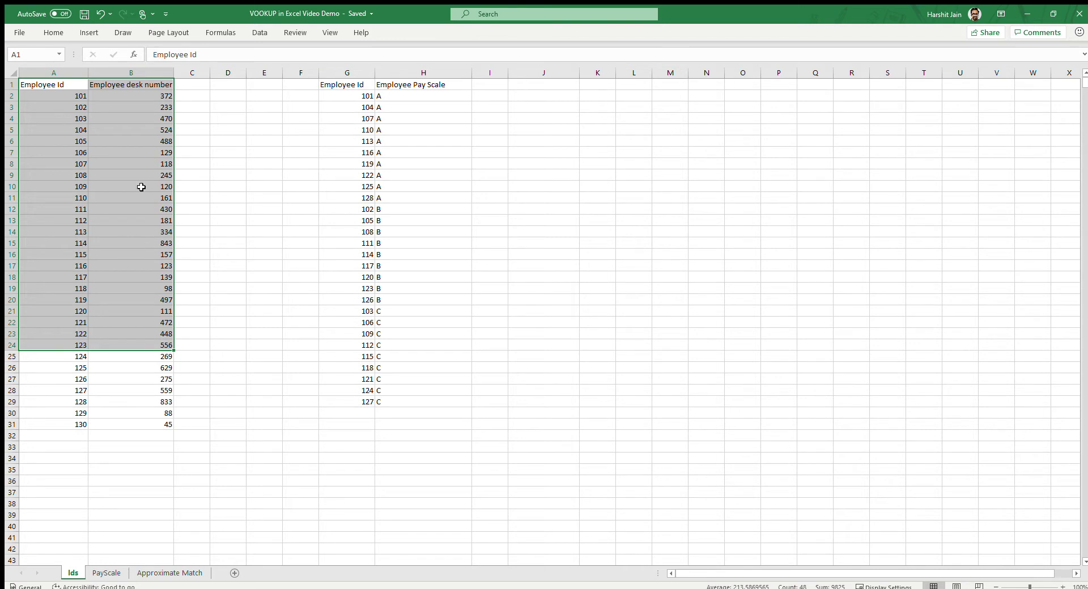
pyautogui.click(117, 131)
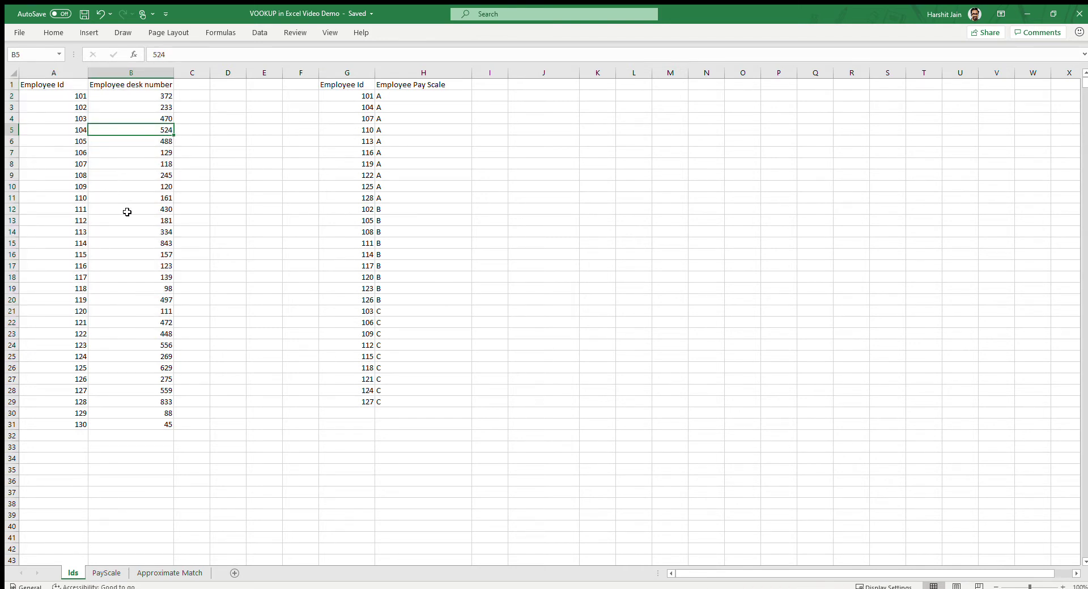
pyautogui.moveTo(69, 85); pyautogui.dragTo(153, 419)
pyautogui.click(38, 84)
pyautogui.click(117, 83)
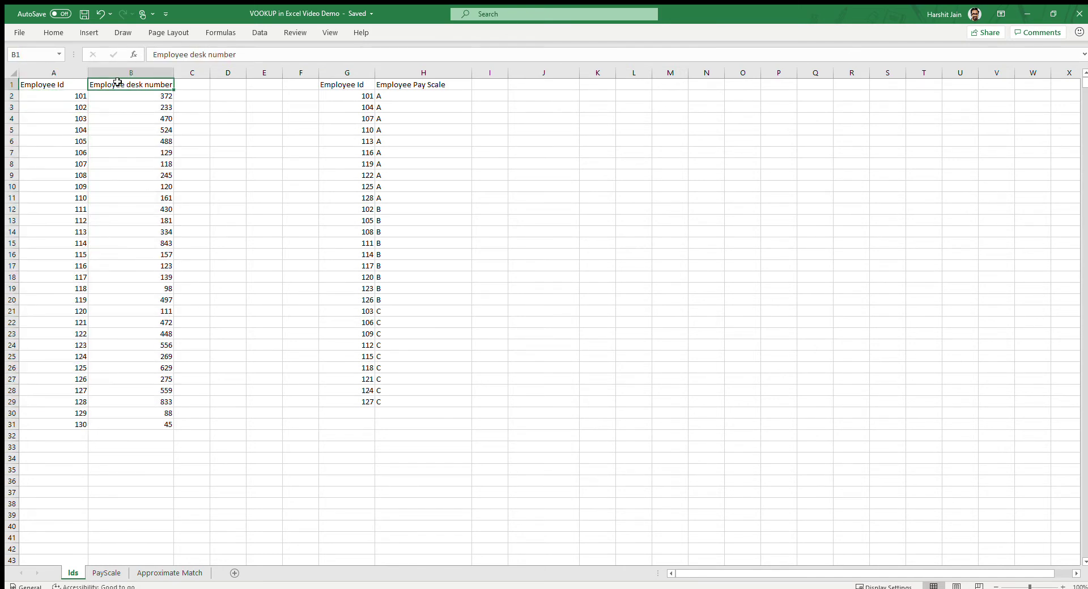
pyautogui.click(357, 85)
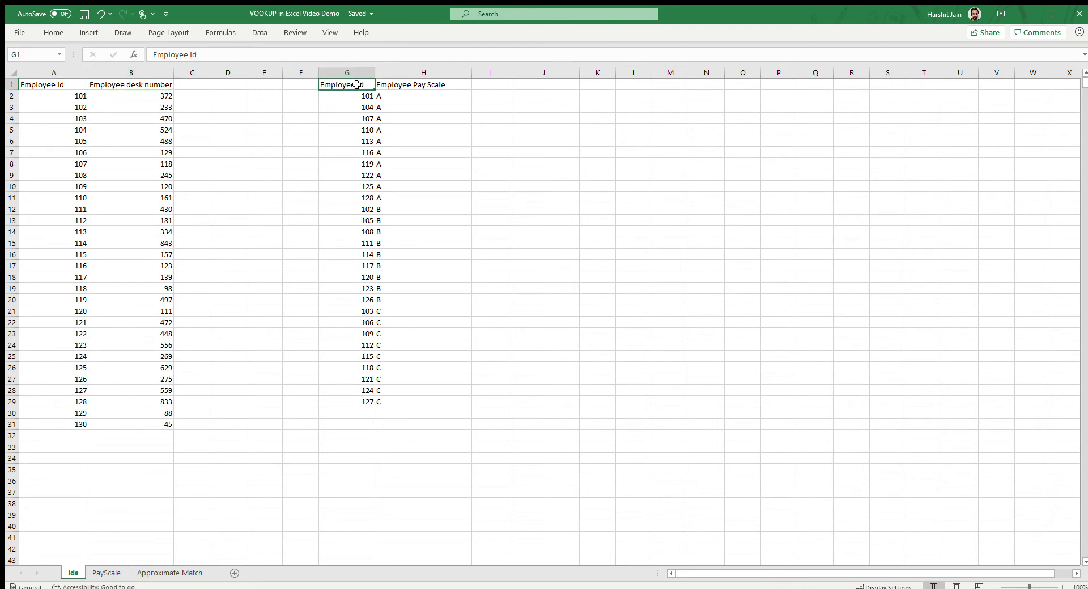
pyautogui.click(413, 85)
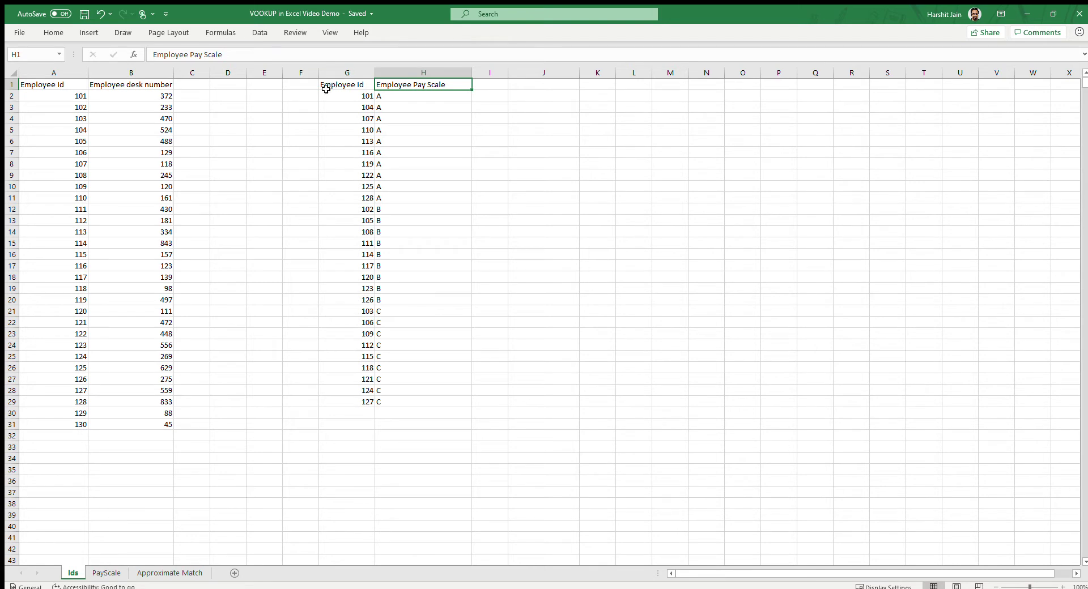
pyautogui.moveTo(65, 95); pyautogui.dragTo(78, 389)
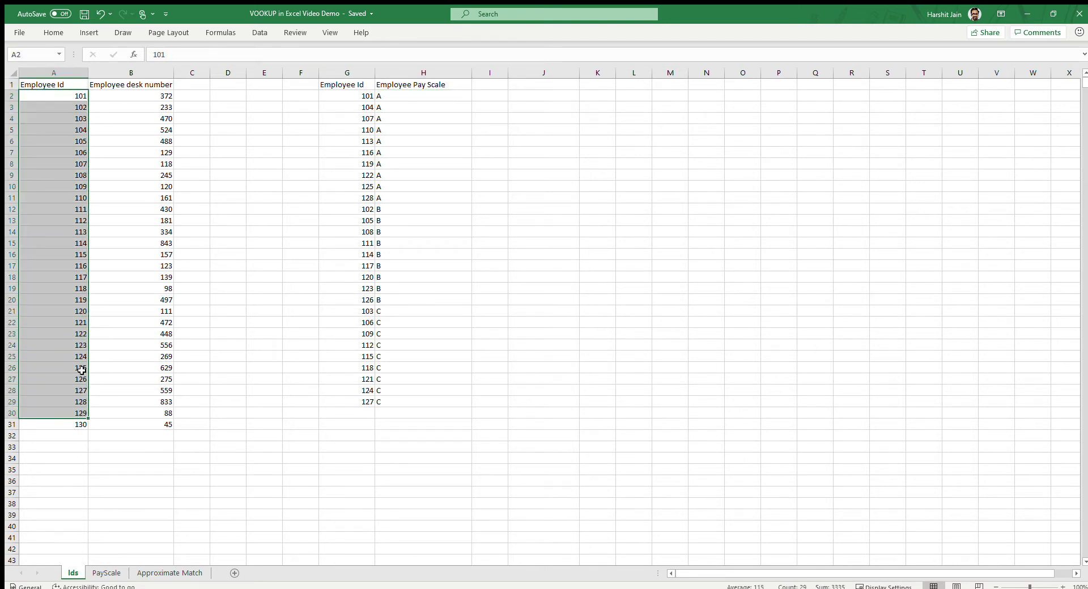
pyautogui.click(57, 223)
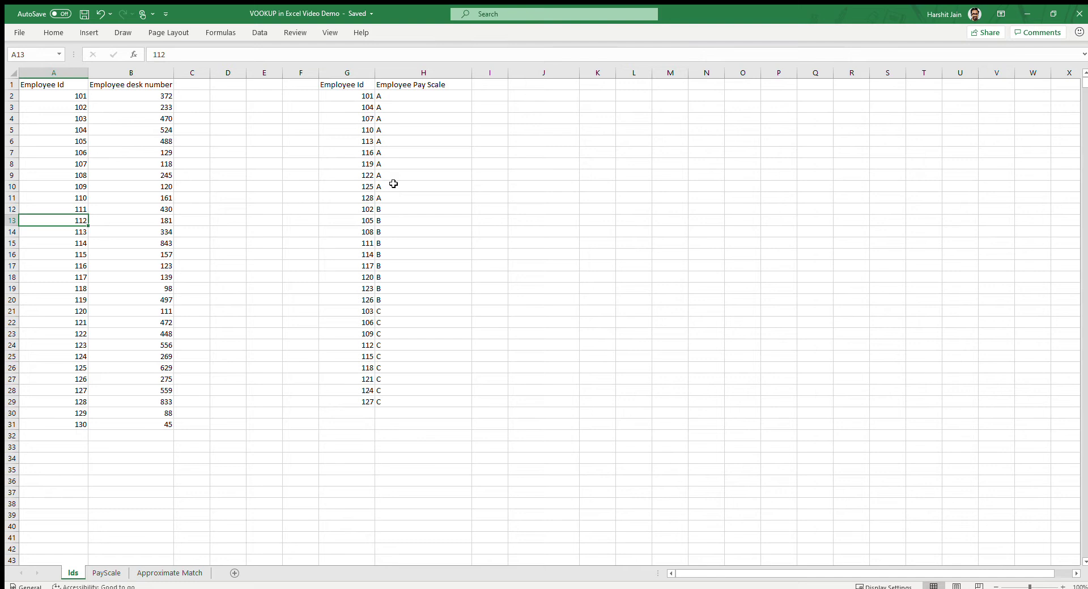
# Insert a column before Employee desk number with the header "Employee Pay Scale" and widen it to fit the header.
pyautogui.click(118, 80)
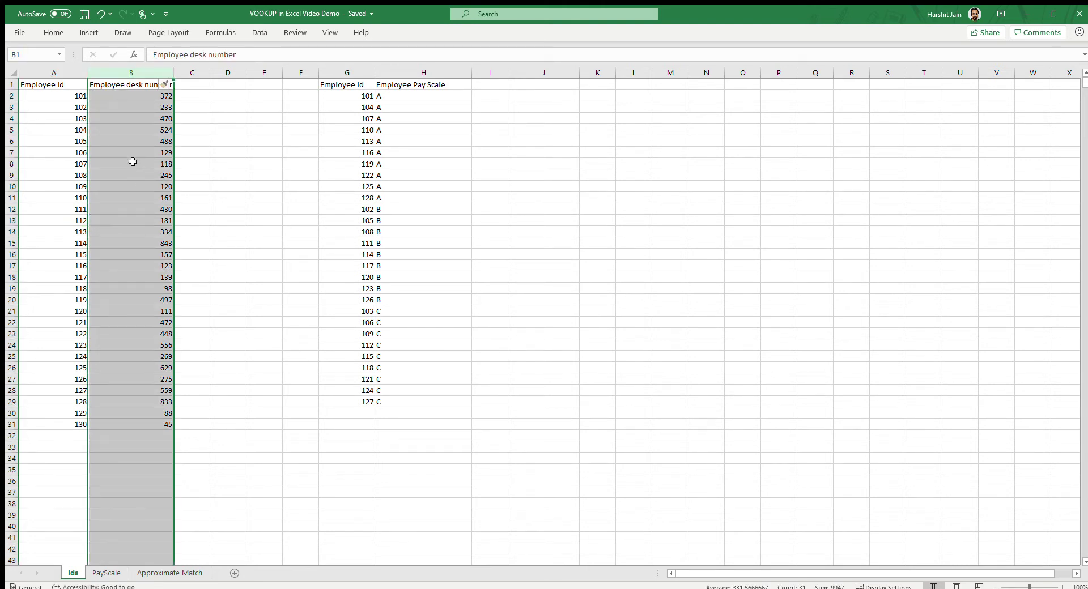
pyautogui.hotkey('ctrl', '+')
pyautogui.click(110, 85)
pyautogui.write('Employee P{a')
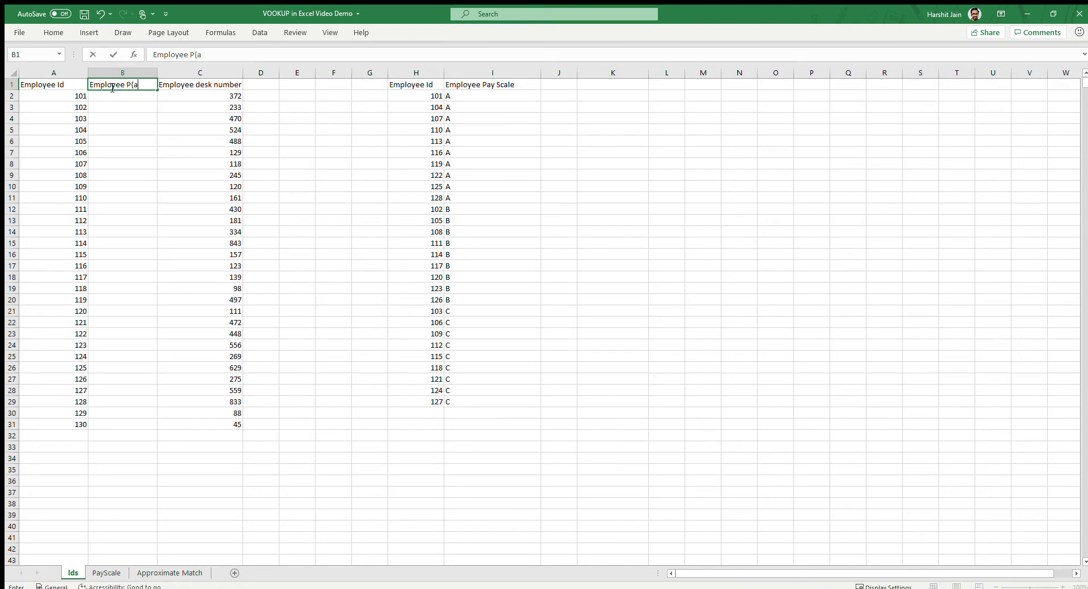
pyautogui.write(' Scale')
pyautogui.press('Return')
pyautogui.moveTo(160, 68); pyautogui.dragTo(173, 90)
# Enter the exact-match formula =VLOOKUP(A2,H2:I29,2,FALSE) in B2 to look up the first employee's pay scale.
pyautogui.write('=VLLO')
pyautogui.press('BackSpace')
pyautogui.press('BackSpace')
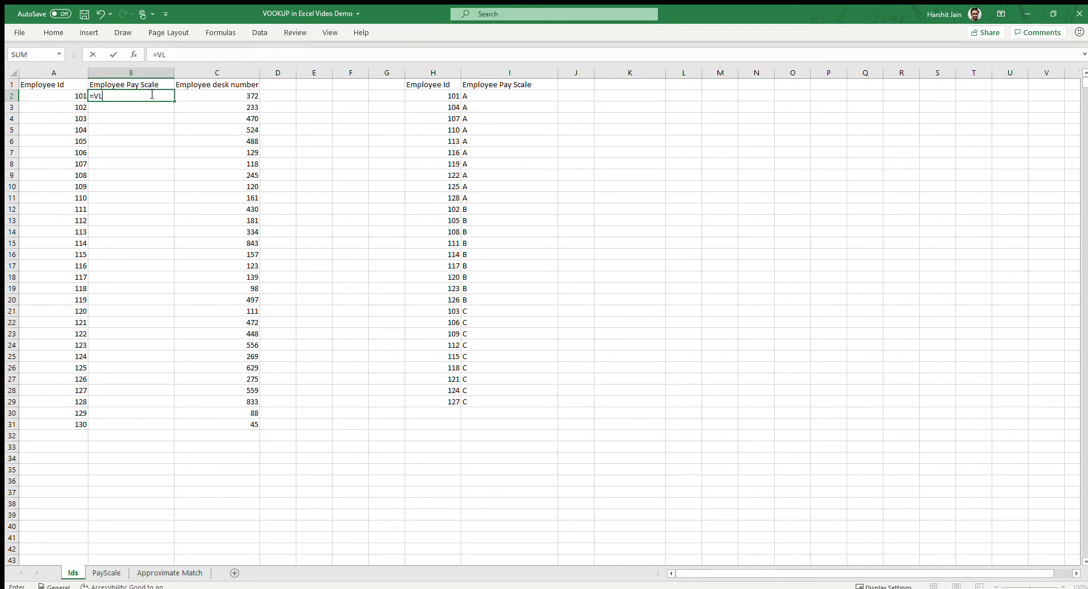
pyautogui.write('OOKUP(')
pyautogui.click(51, 95)
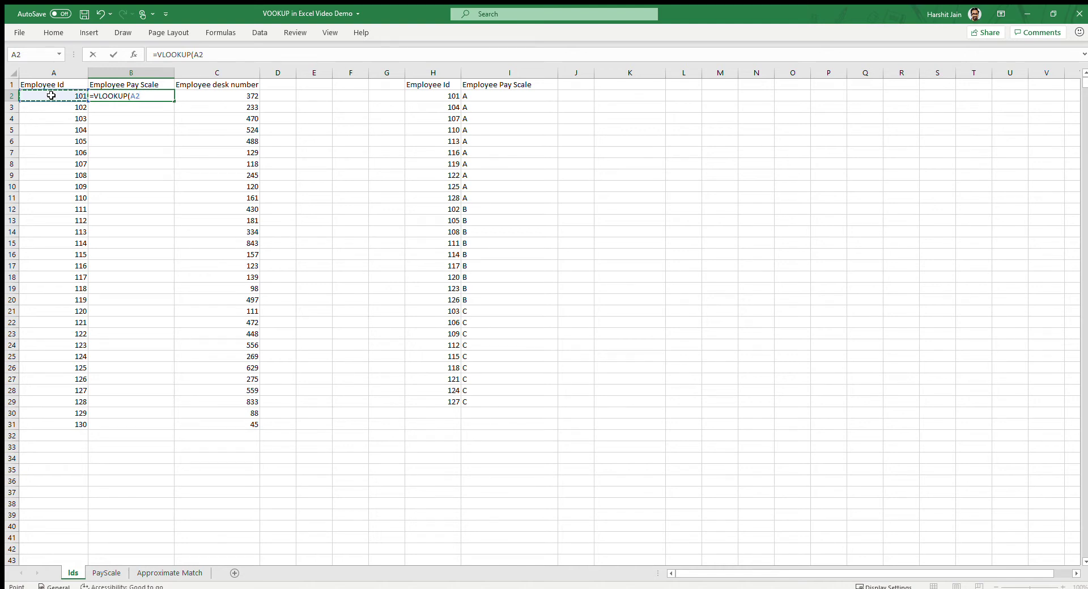
pyautogui.write(',')
pyautogui.moveTo(426, 97); pyautogui.dragTo(524, 408)
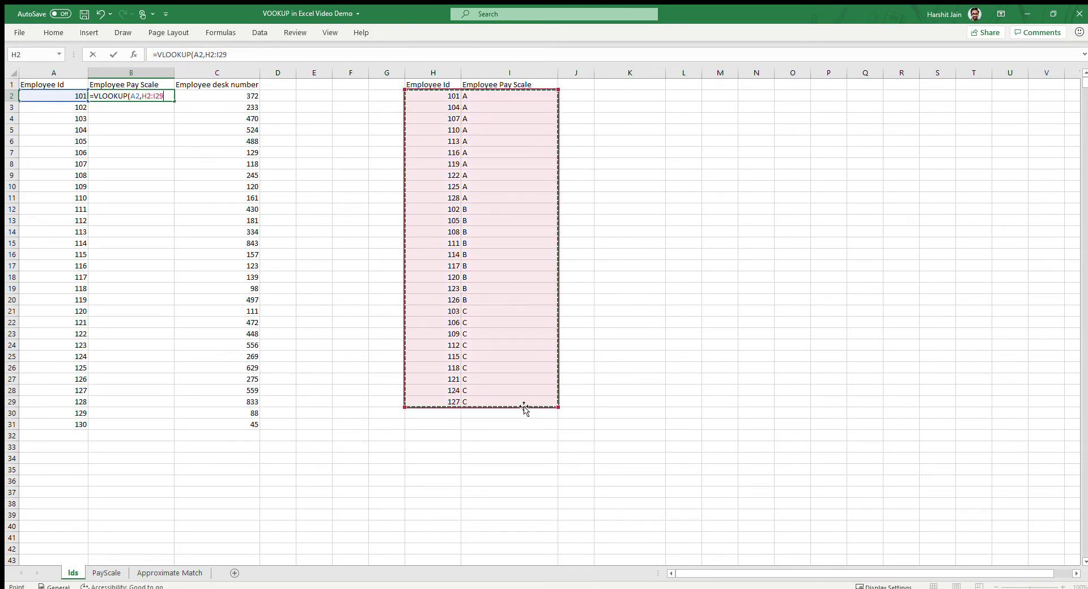
pyautogui.click(241, 57)
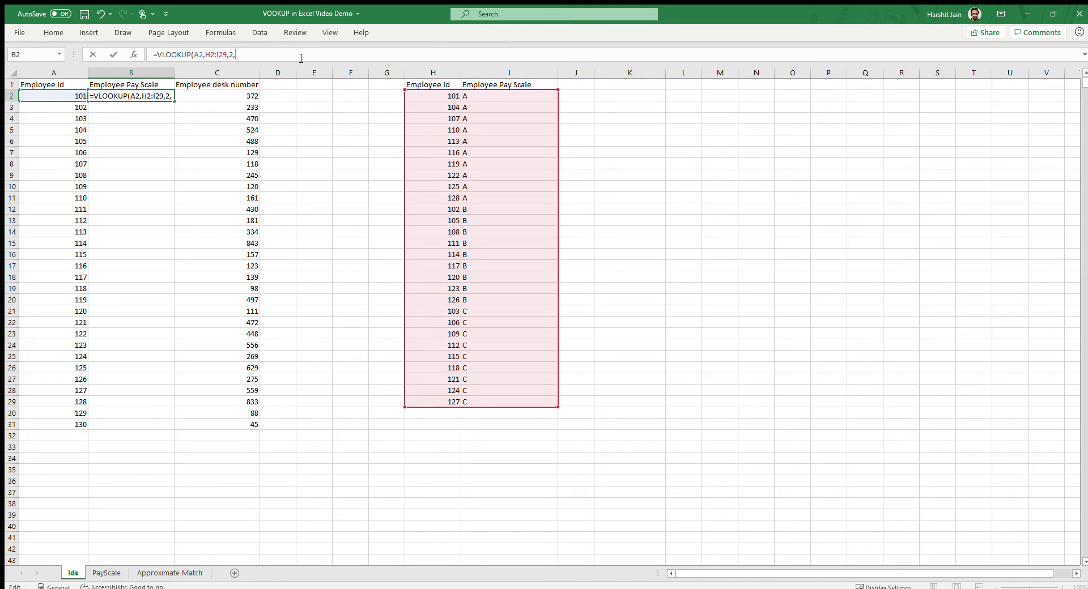
pyautogui.write('FALSE')
pyautogui.press('Return')
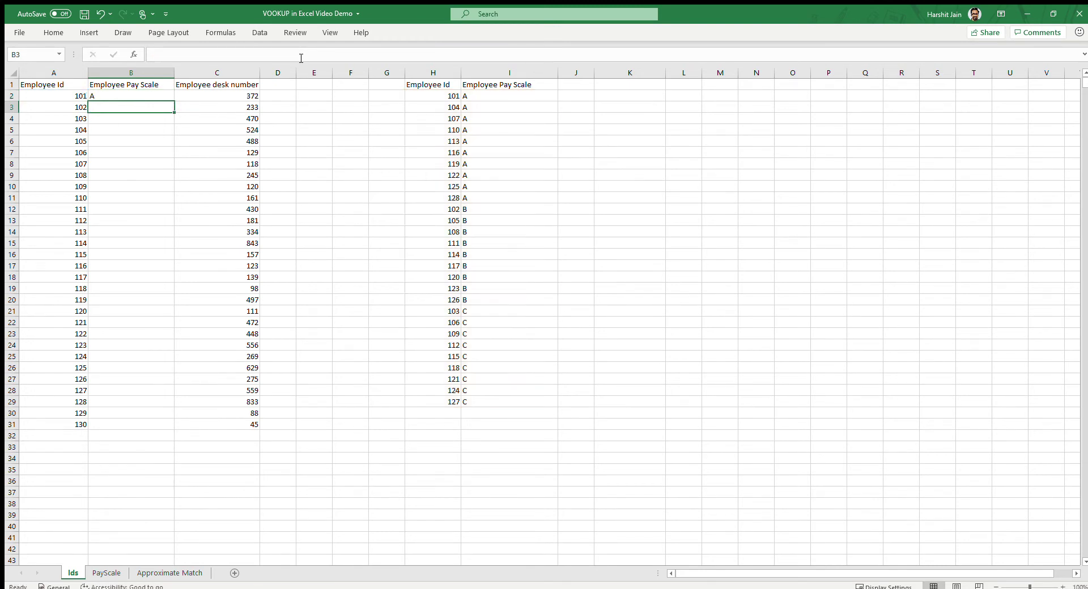
# Compare B2 with the pay scale table and copy its VLOOKUP formula down the column to B31.
pyautogui.click(137, 96)
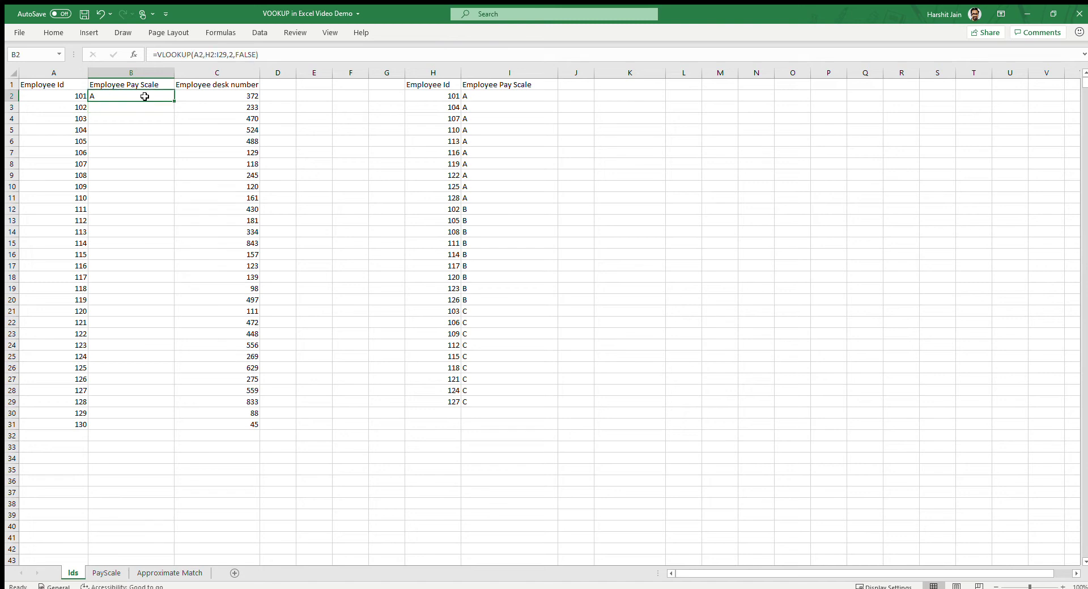
pyautogui.click(485, 97)
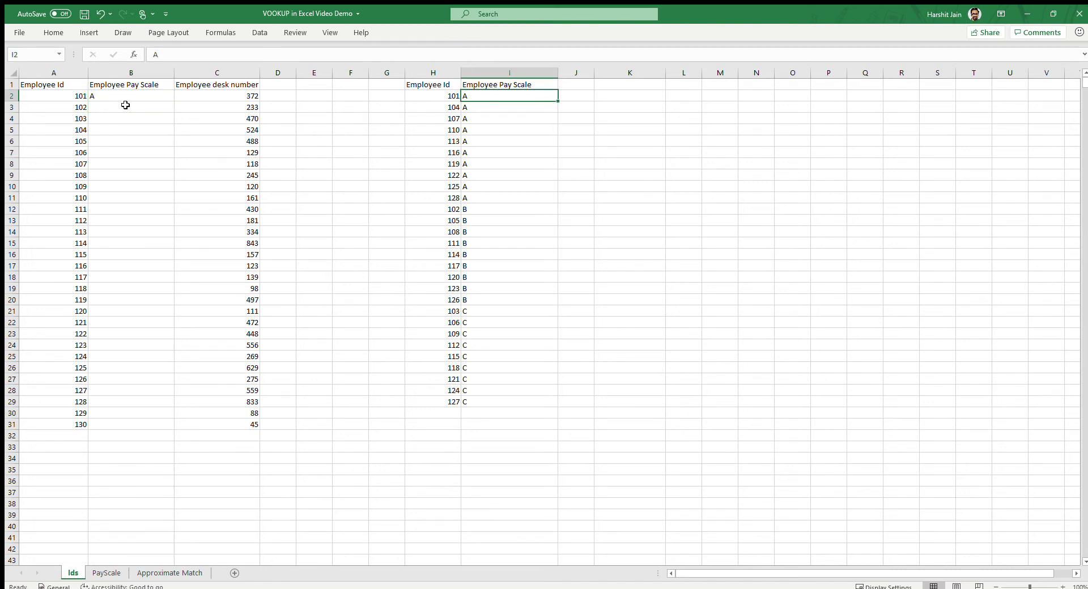
pyautogui.click(124, 98)
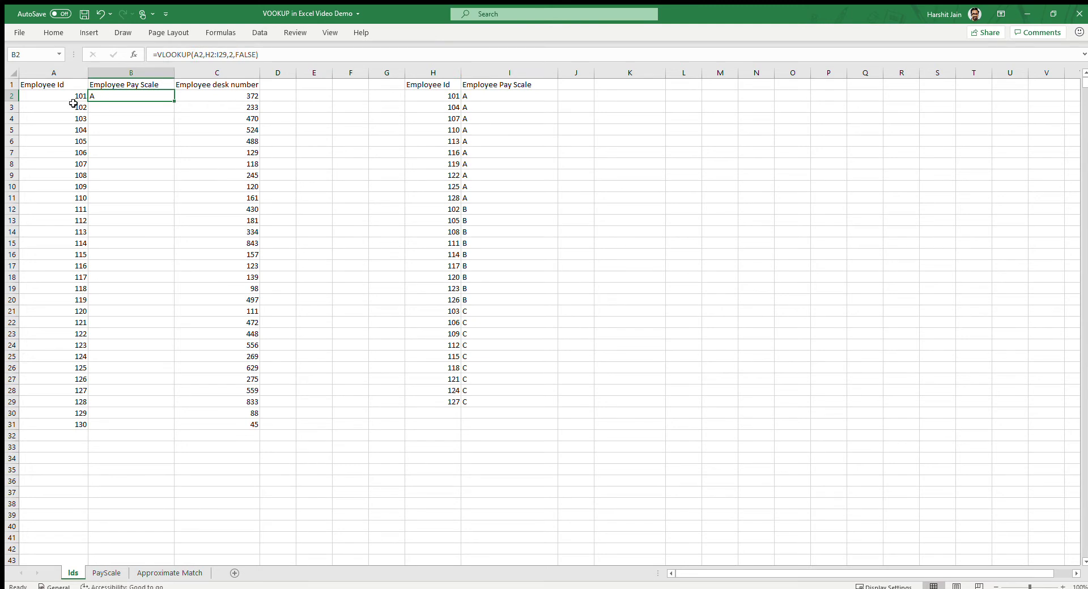
pyautogui.doubleClick(174, 101)
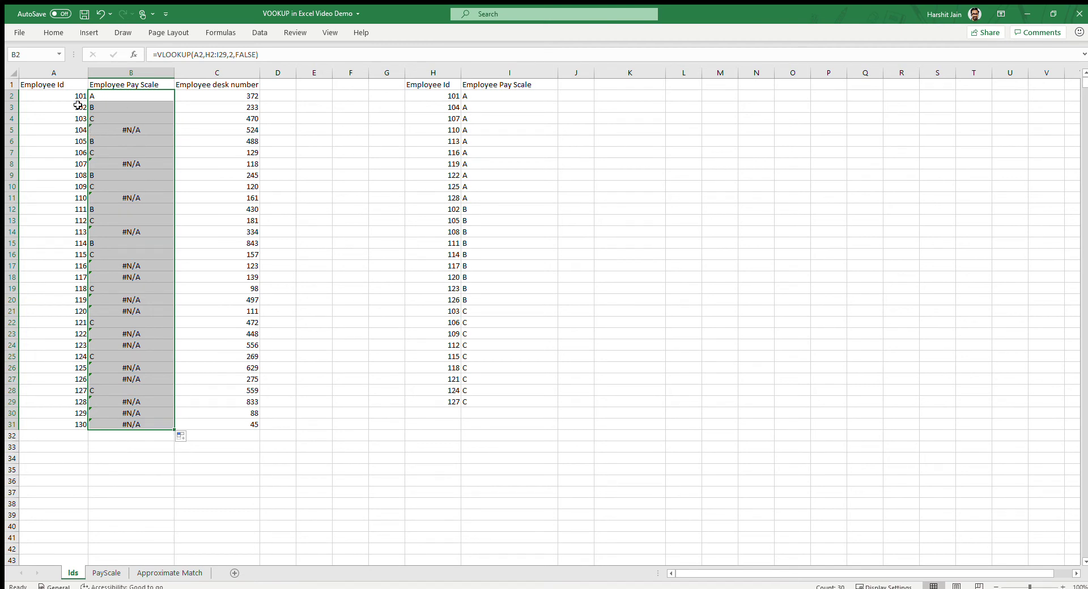
# Inspect the pay scale lookup for employee 104 and find that ID in the pay scale table.
pyautogui.click(74, 130)
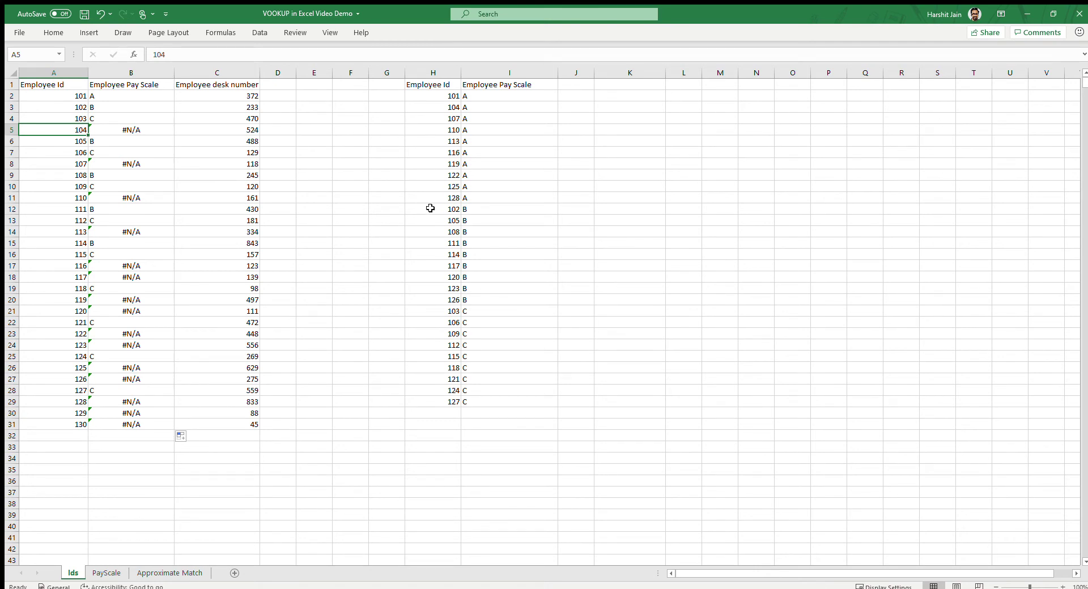
pyautogui.click(147, 130)
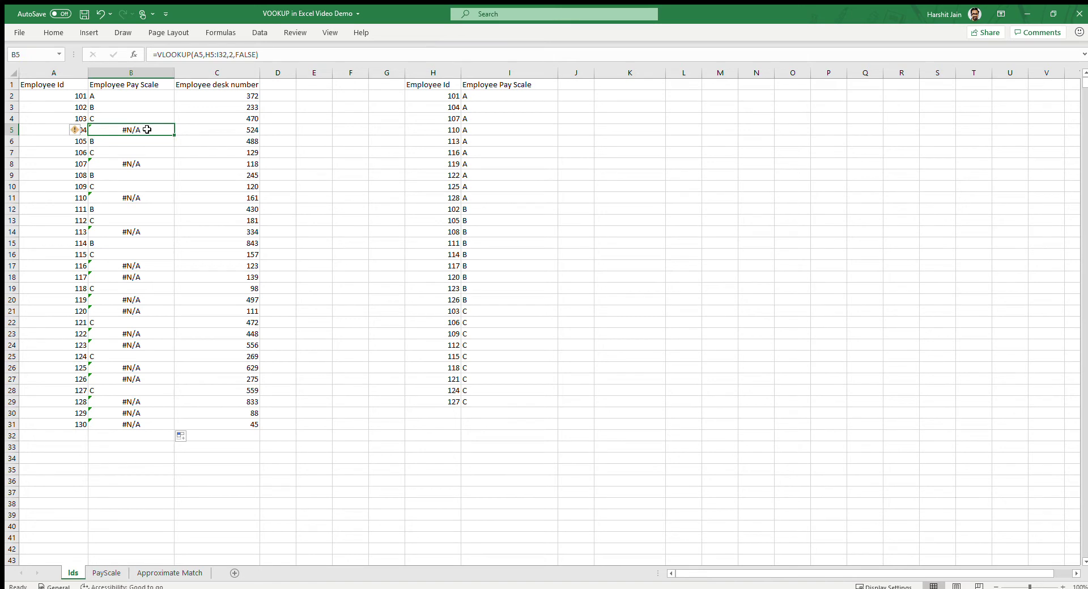
pyautogui.click(65, 135)
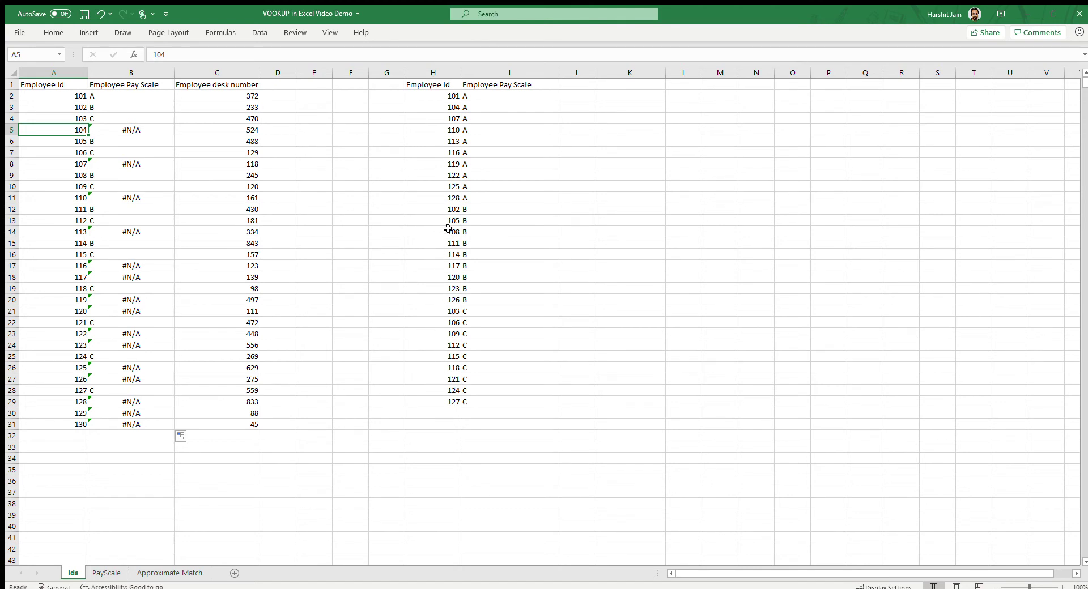
pyautogui.hotkey('ctrl', 'f')
pyautogui.press('Return')
pyautogui.press('Escape')
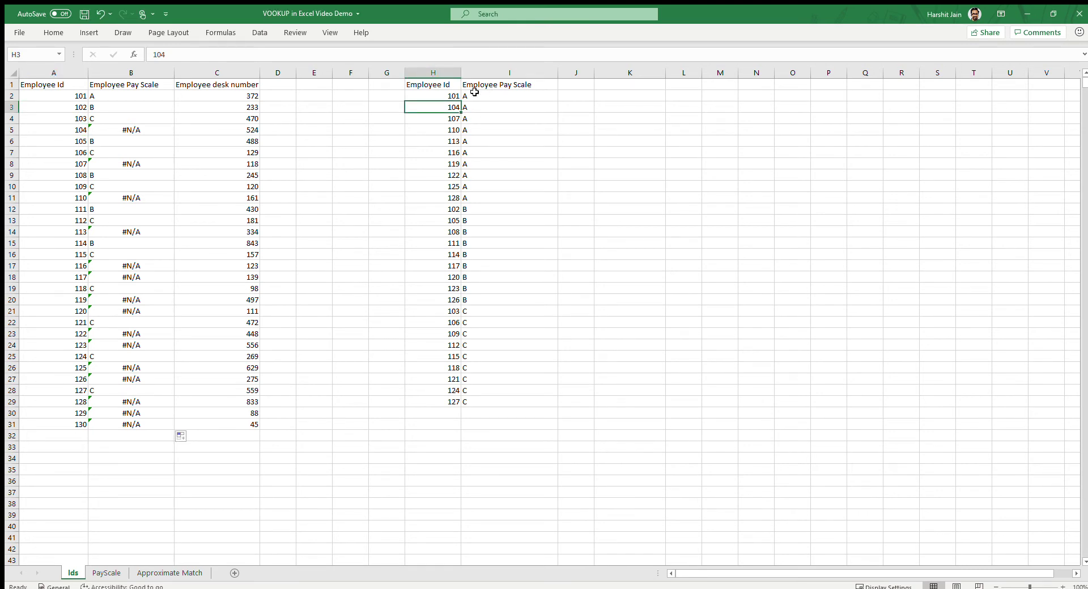
pyautogui.moveTo(454, 106); pyautogui.dragTo(468, 107)
pyautogui.click(455, 108)
pyautogui.click(482, 108)
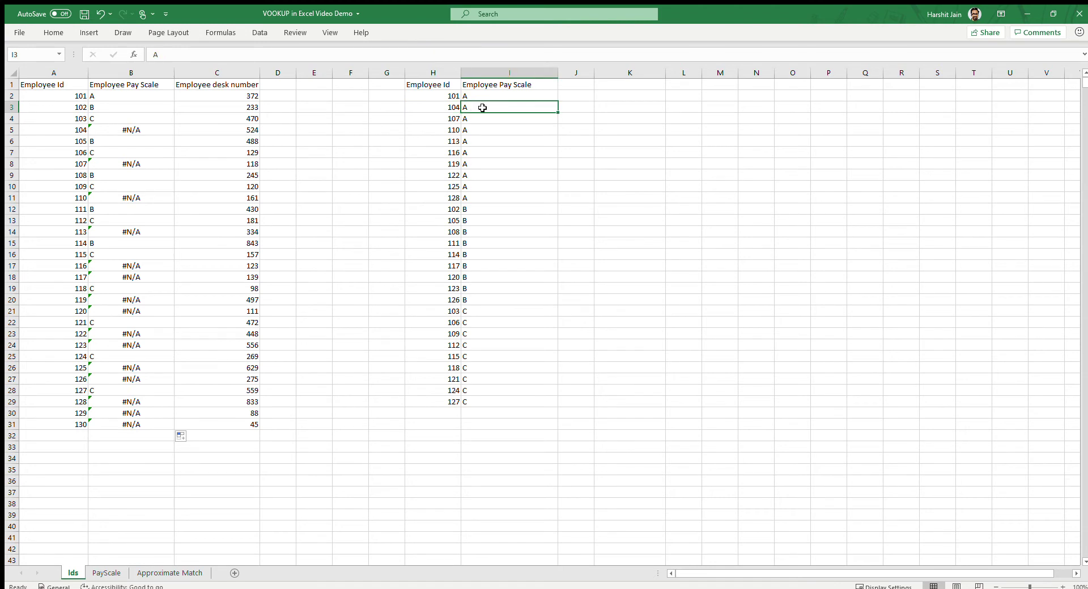
# Examine the lookup range in the VLOOKUP formula of B2, leaving the formula unedited.
pyautogui.click(116, 131)
pyautogui.click(114, 97)
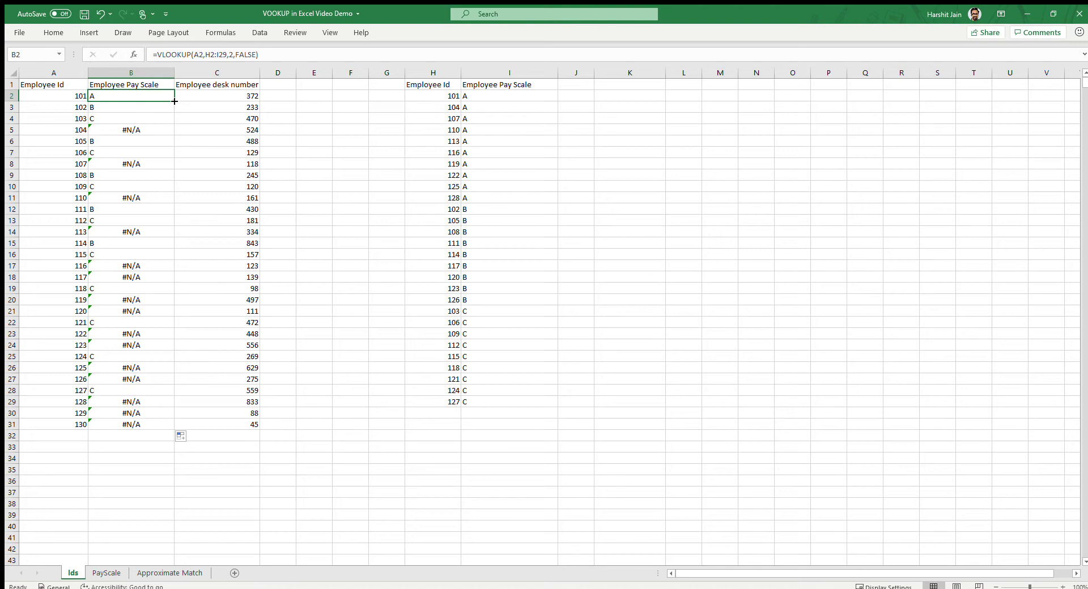
pyautogui.click(112, 107)
pyautogui.click(120, 95)
pyautogui.moveTo(207, 57); pyautogui.dragTo(228, 56)
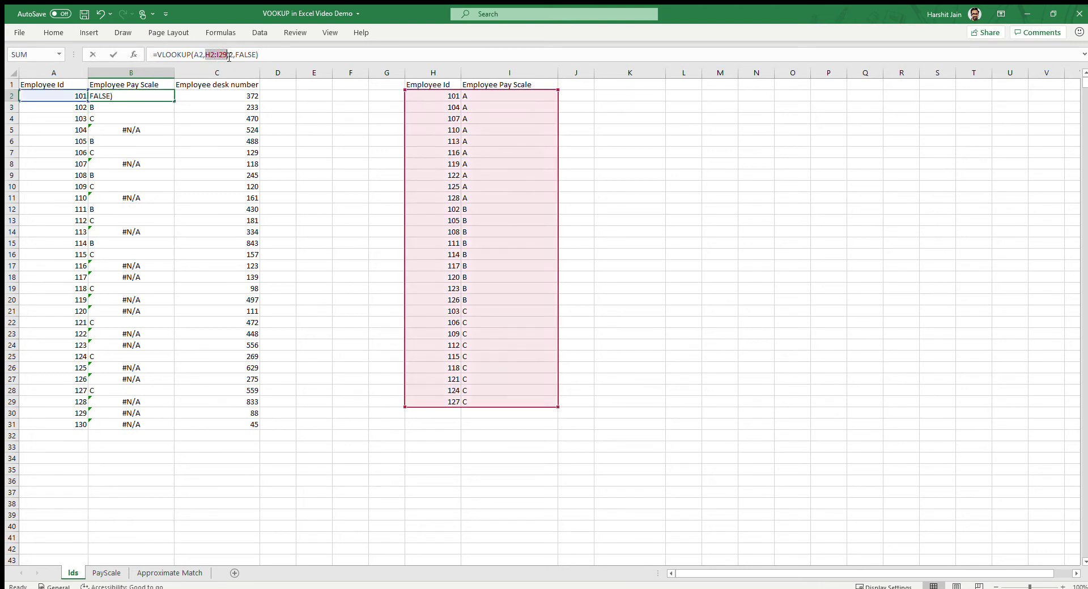
pyautogui.click(125, 107)
pyautogui.press('Escape')
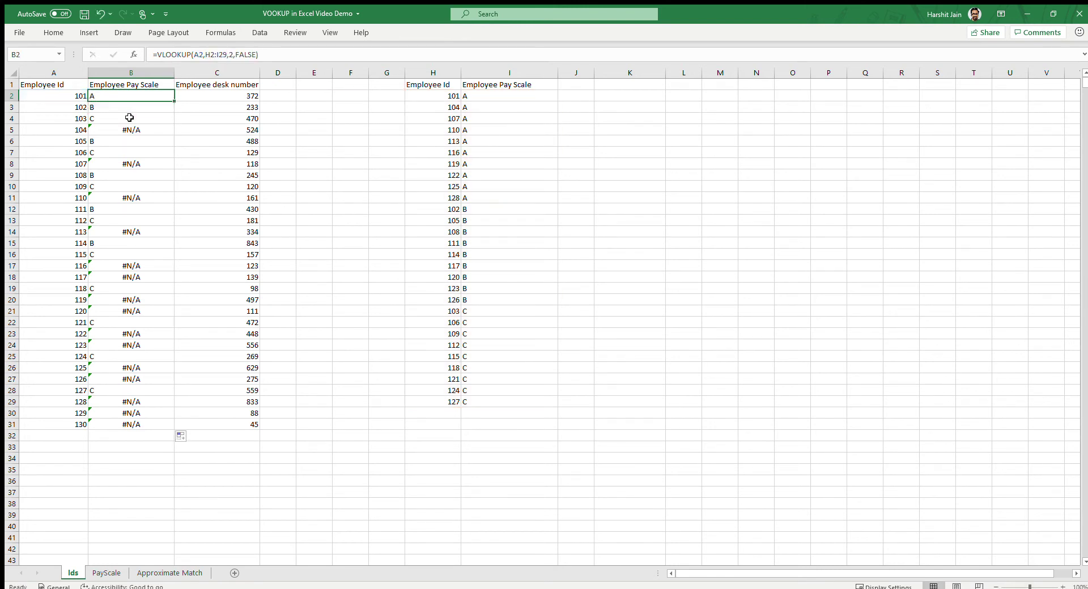
# Examine the lookup ranges in the copied formulas of B3 and B29, leaving both formulas unedited.
pyautogui.click(133, 109)
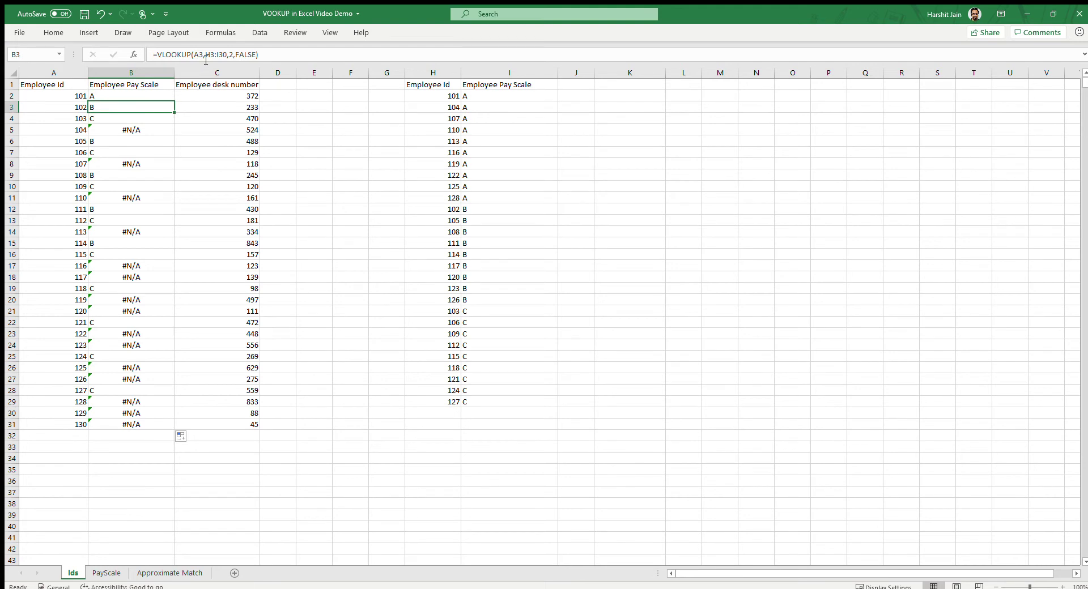
pyautogui.moveTo(206, 54); pyautogui.dragTo(226, 55)
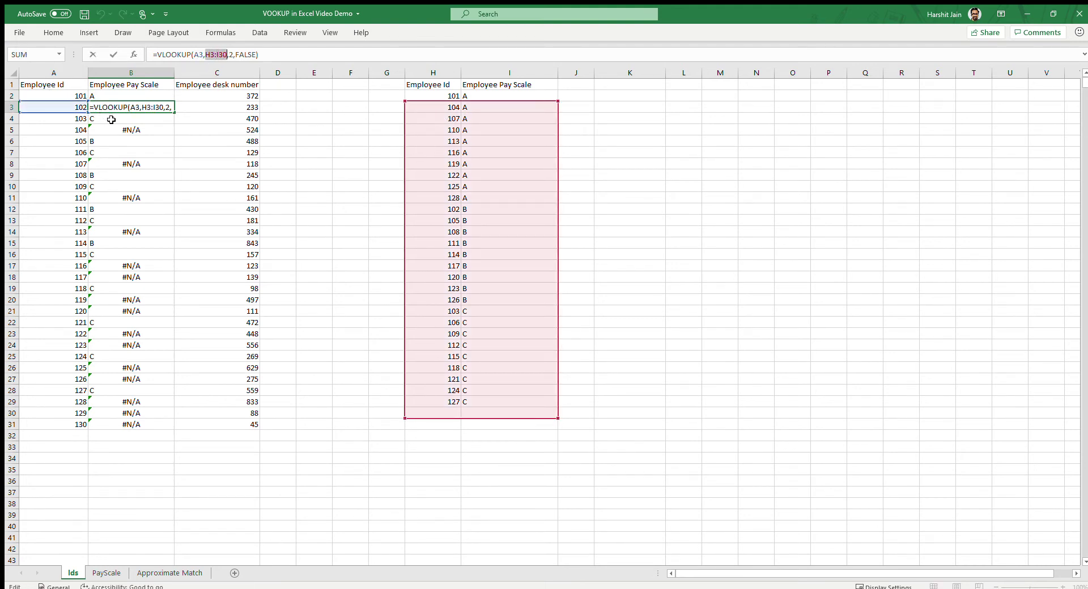
pyautogui.click(120, 405)
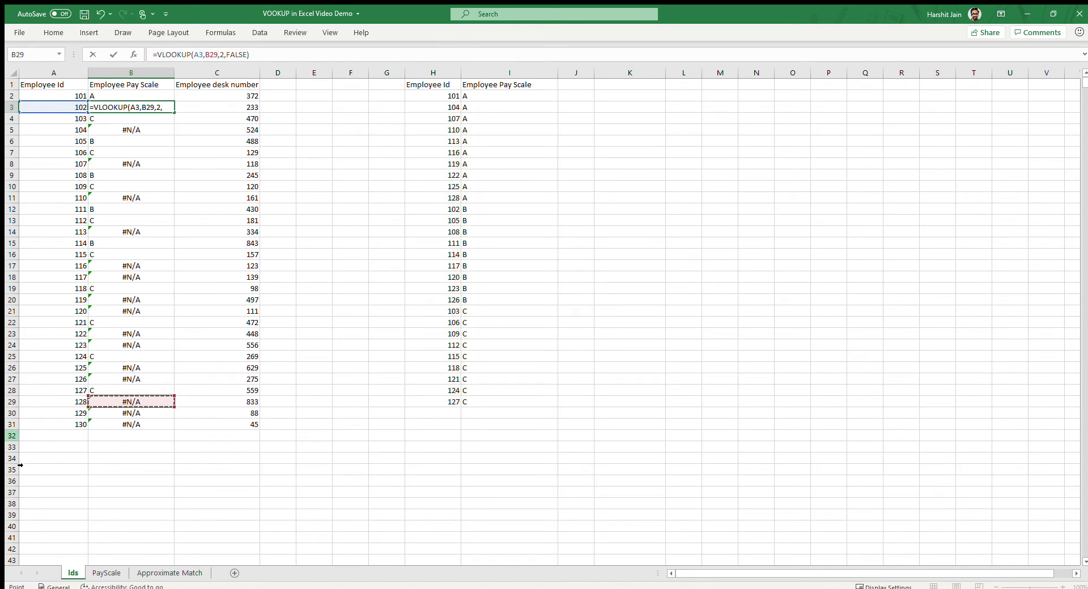
pyautogui.press('Escape')
pyautogui.click(106, 402)
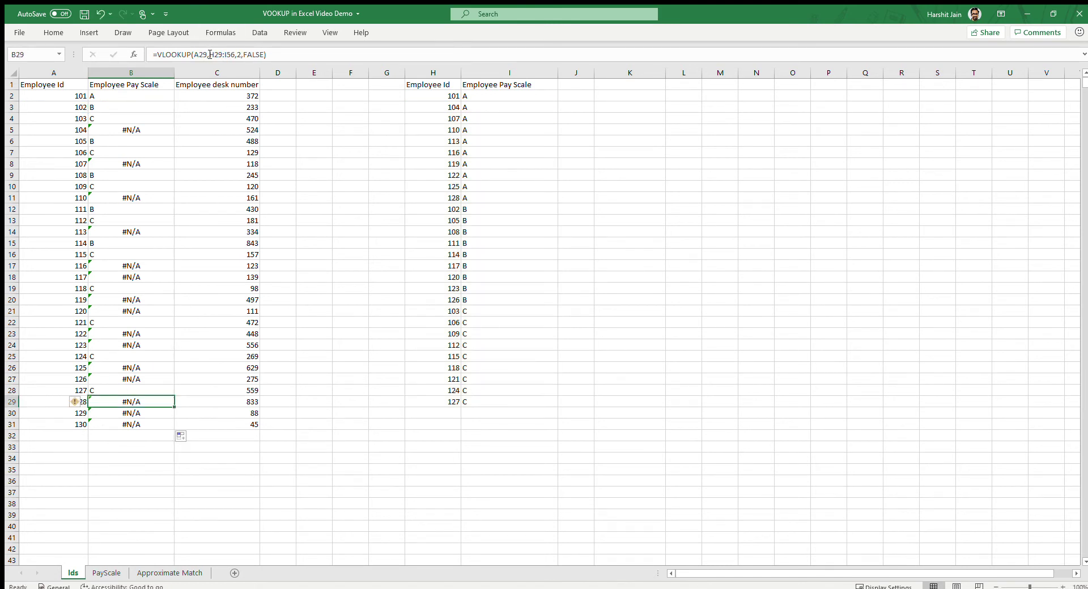
pyautogui.moveTo(209, 54); pyautogui.dragTo(236, 53)
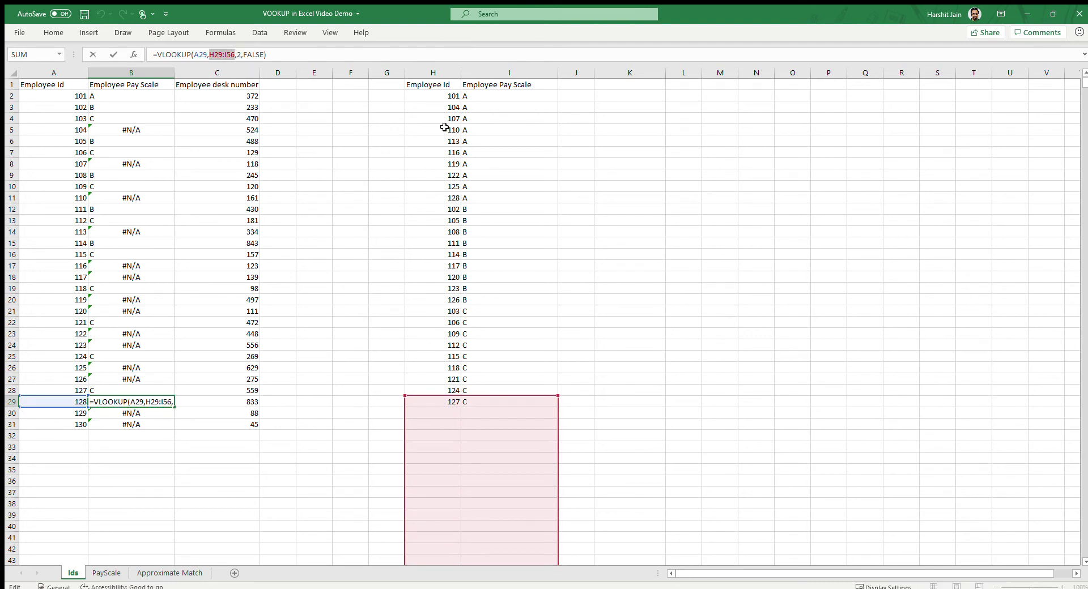
pyautogui.click(141, 95)
pyautogui.press('Escape')
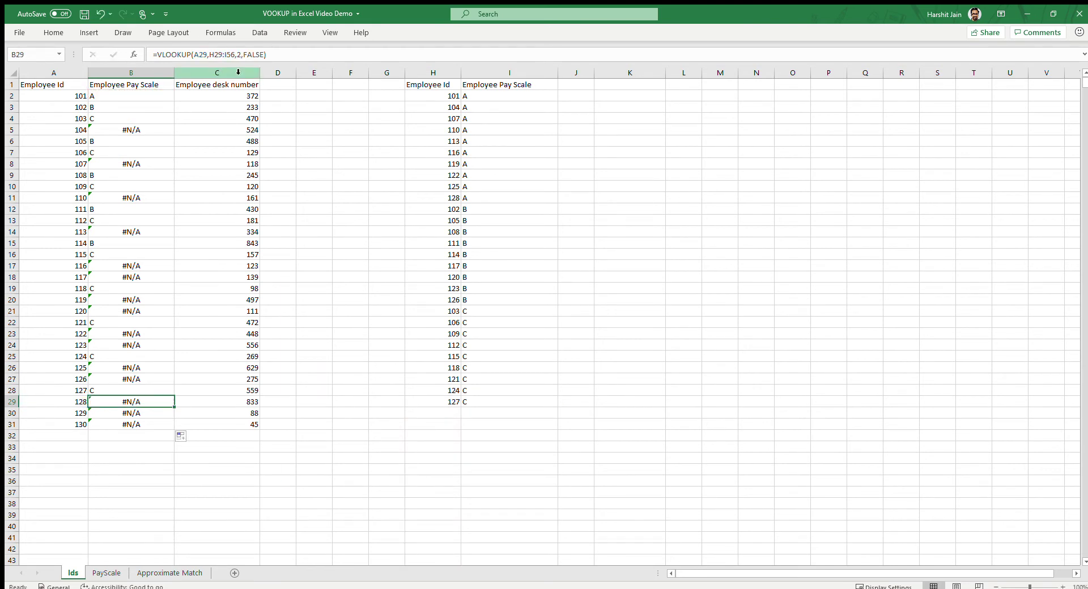
pyautogui.click(214, 57)
pyautogui.write('$')
pyautogui.press('Right')
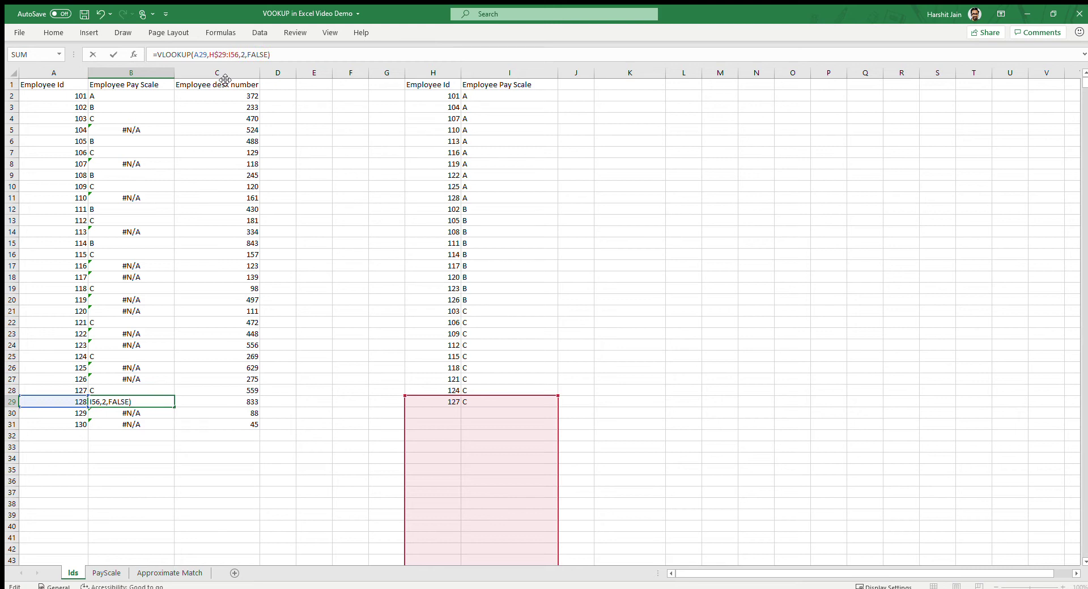
pyautogui.press('Escape')
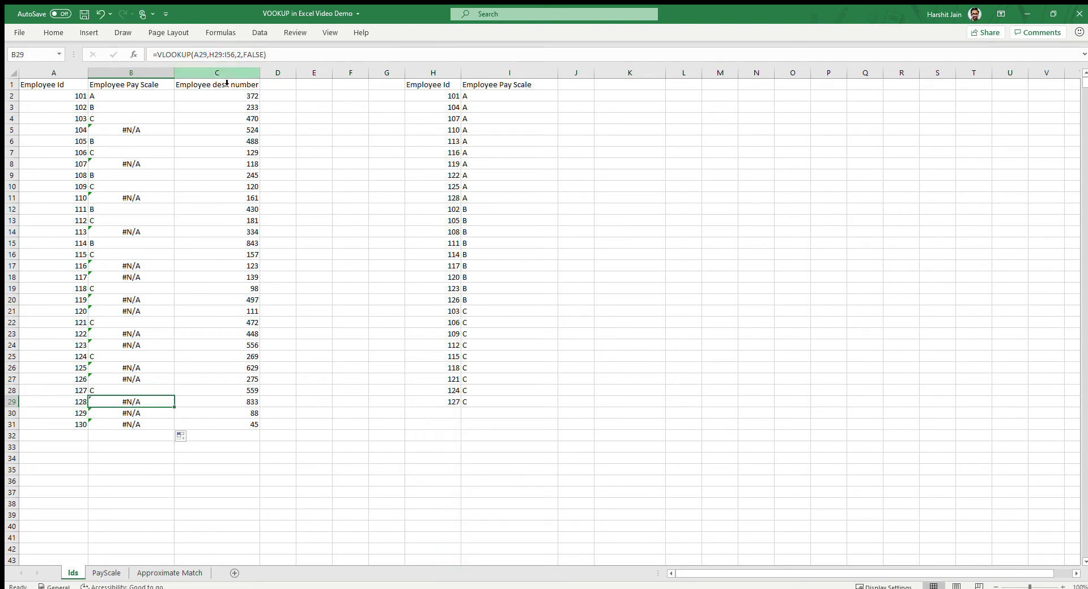
# Lock the rows of B2's lookup range as H$2:I$29 and copy the formula down the column to B31.
pyautogui.click(116, 96)
pyautogui.click(207, 54)
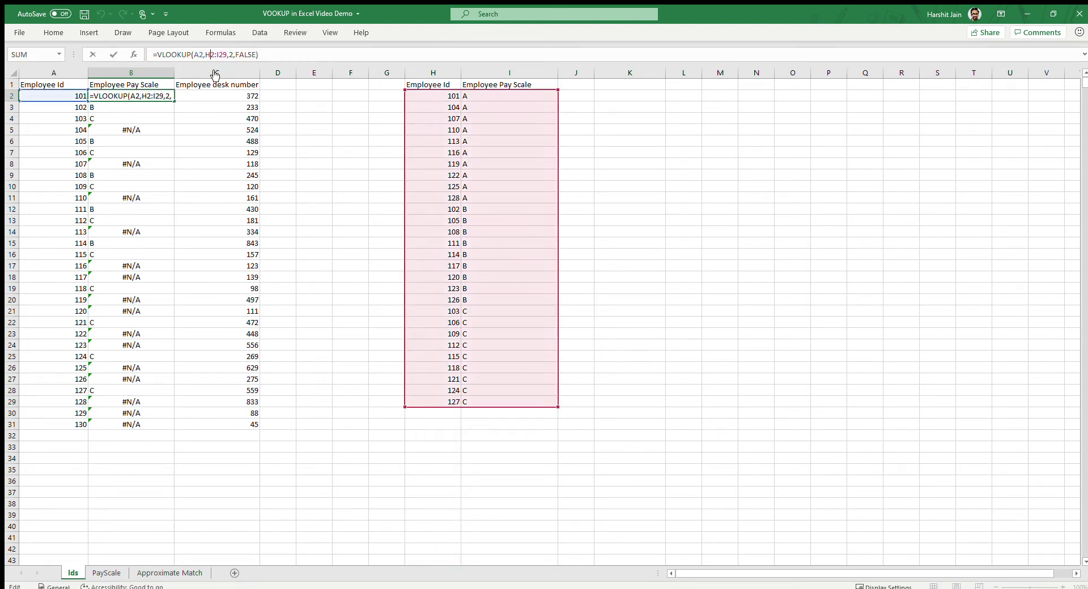
pyautogui.write('$')
pyautogui.press('Right')
pyautogui.write('$')
pyautogui.press('Return')
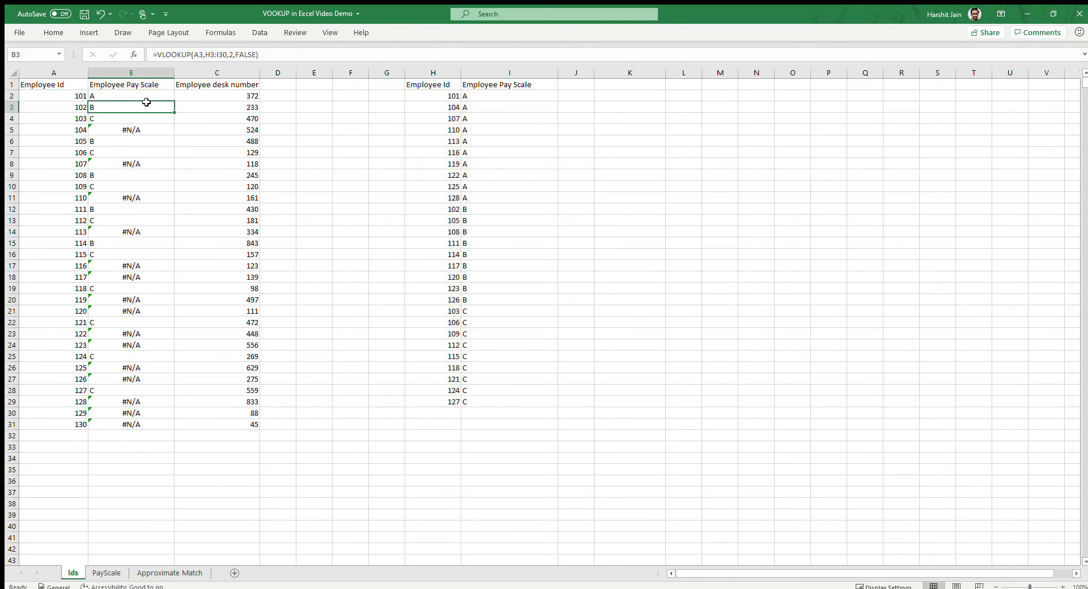
pyautogui.click(146, 100)
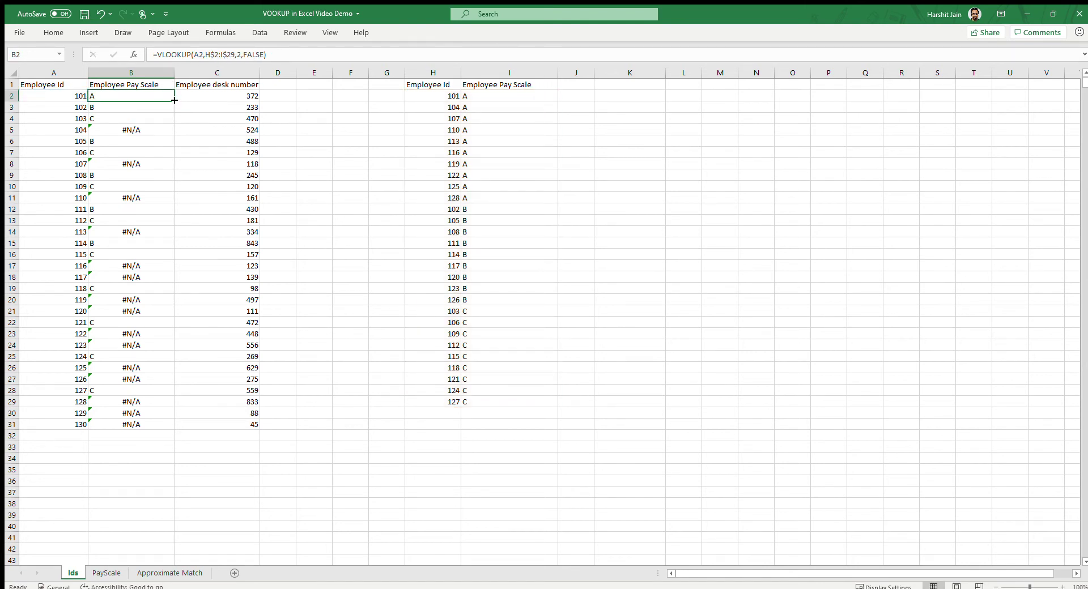
pyautogui.doubleClick(175, 100)
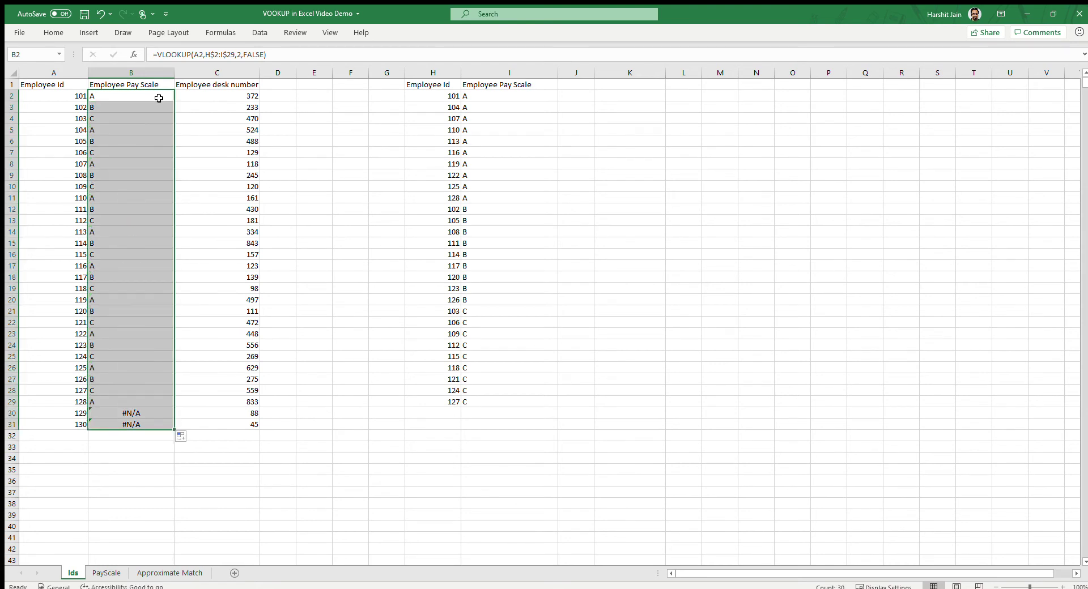
# Inspect the copied formulas in B4 and B30 and the pay scale lookups for employees 129 and 130.
pyautogui.click(135, 117)
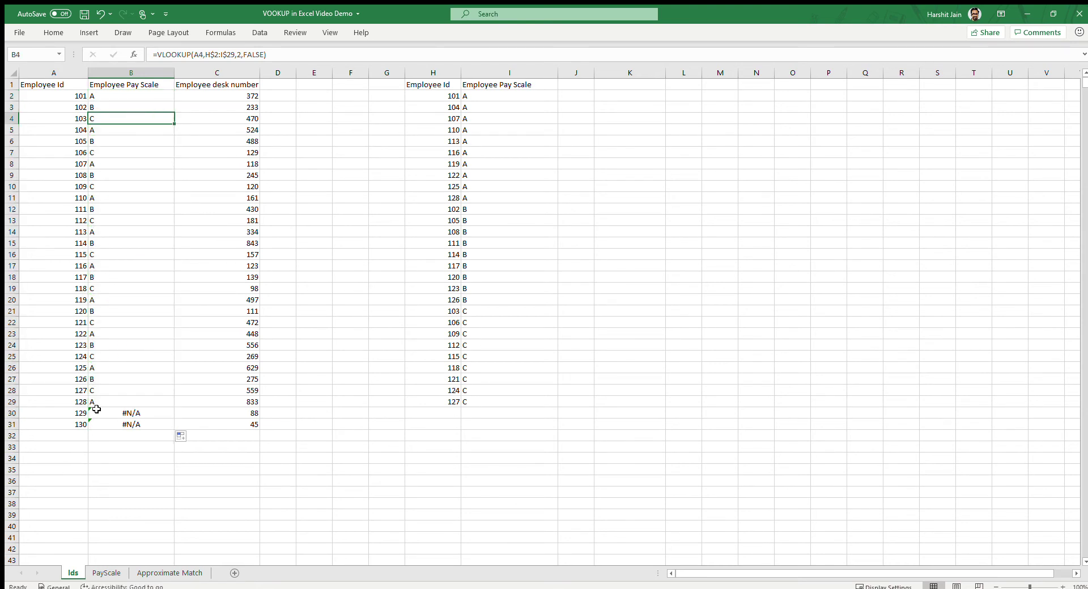
pyautogui.click(71, 414)
pyautogui.click(70, 426)
pyautogui.moveTo(57, 415); pyautogui.dragTo(140, 424)
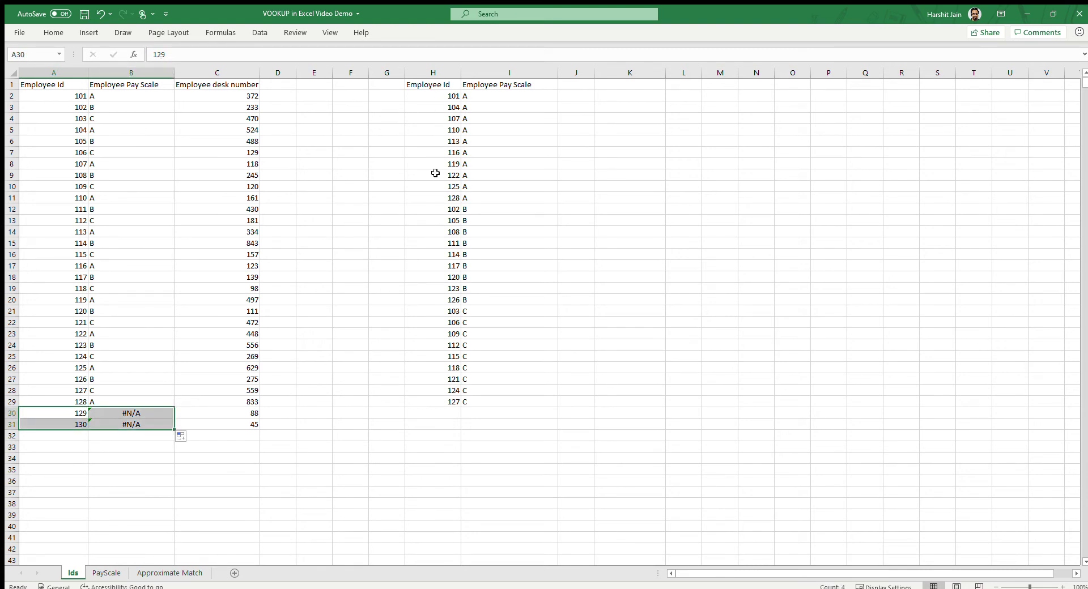
pyautogui.click(128, 416)
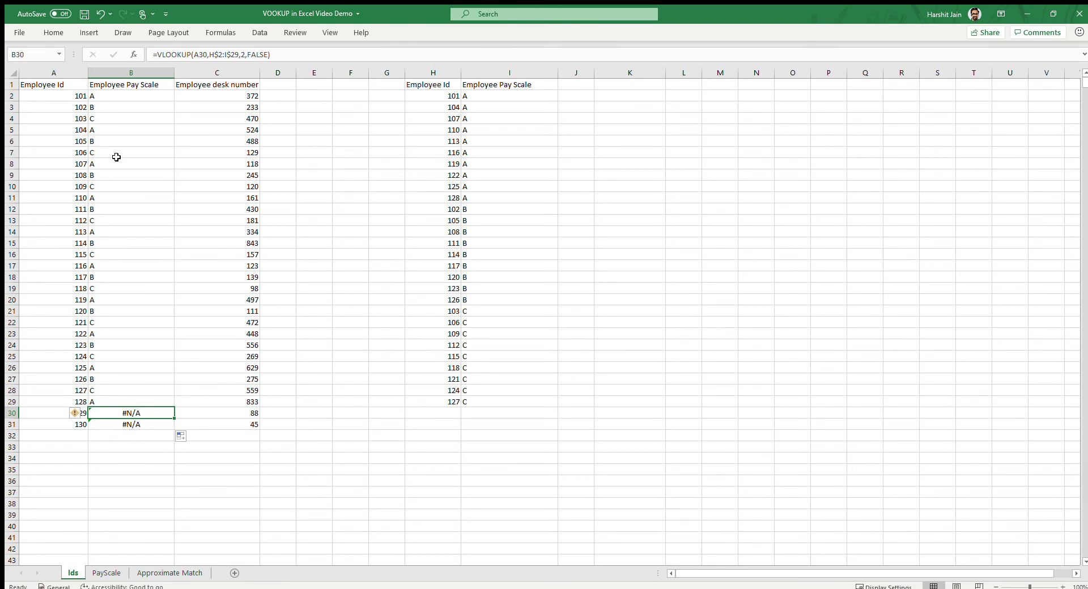
# Wrap B2's VLOOKUP in IFNA with "NOT FOUND" as the fallback and copy the formula down to B31.
pyautogui.click(102, 98)
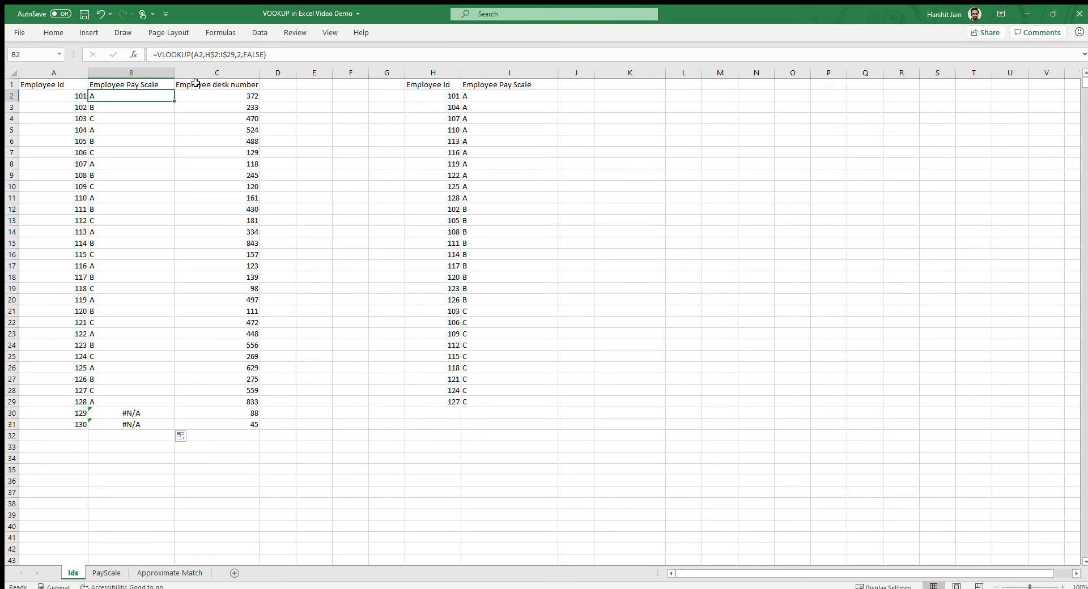
pyautogui.click(159, 55)
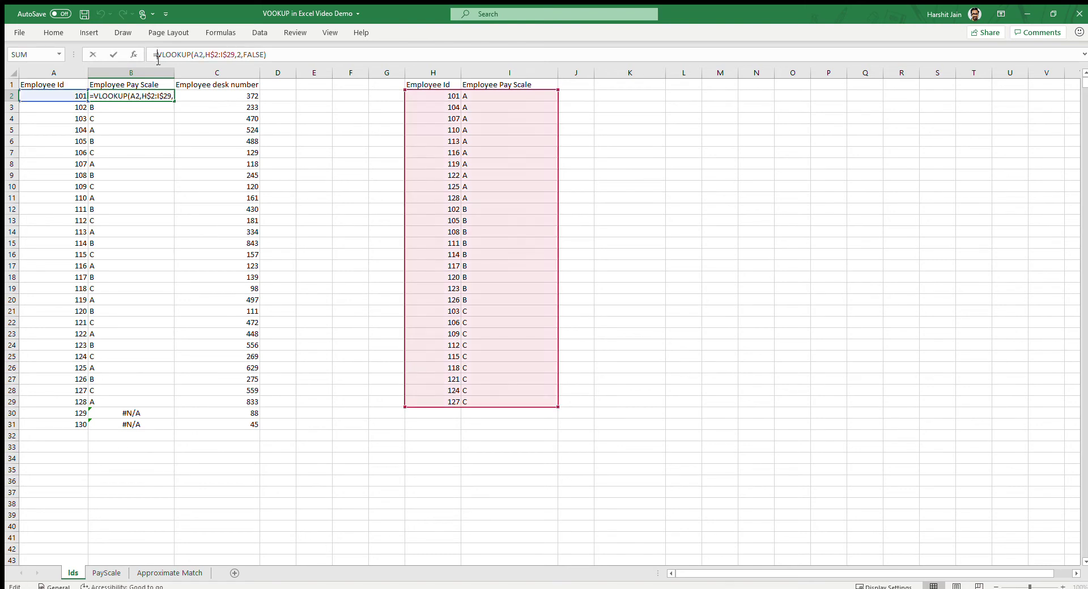
pyautogui.write('ifna(')
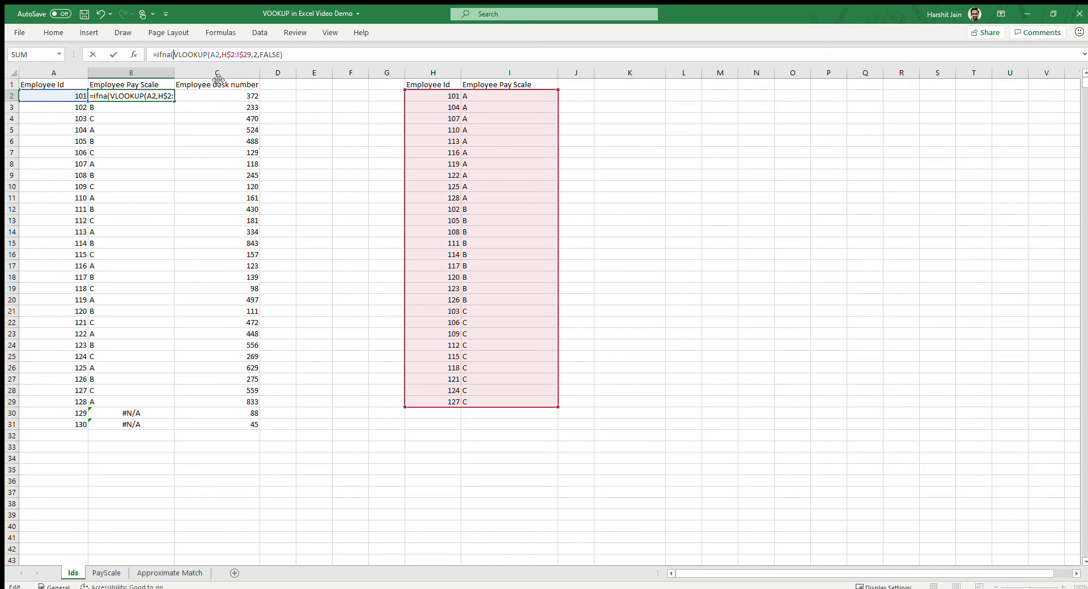
pyautogui.click(286, 59)
pyautogui.write('NOT FOUND')
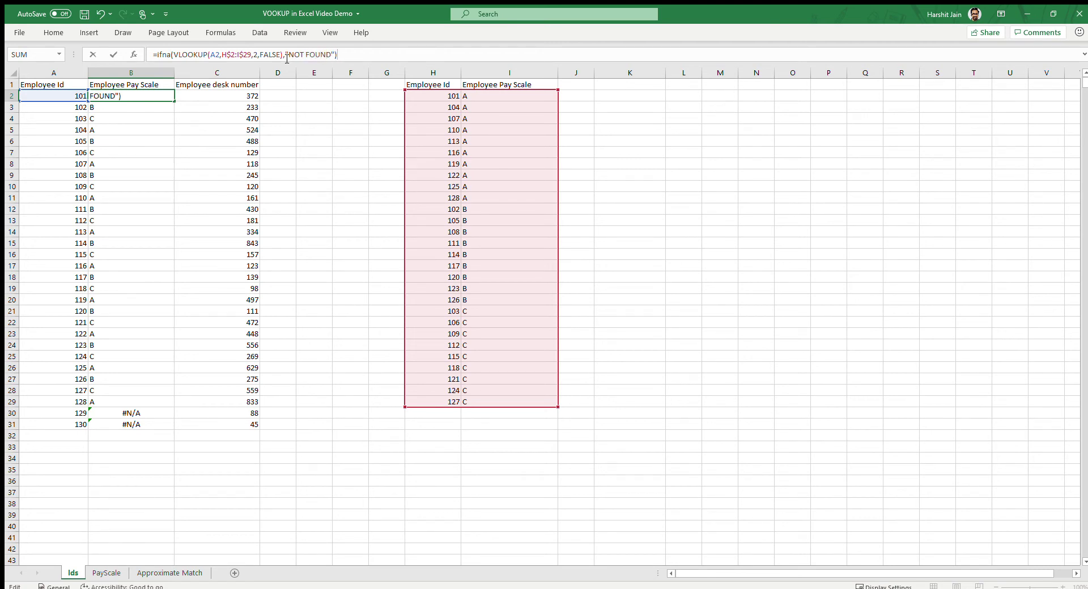
pyautogui.press('Return')
pyautogui.click(152, 97)
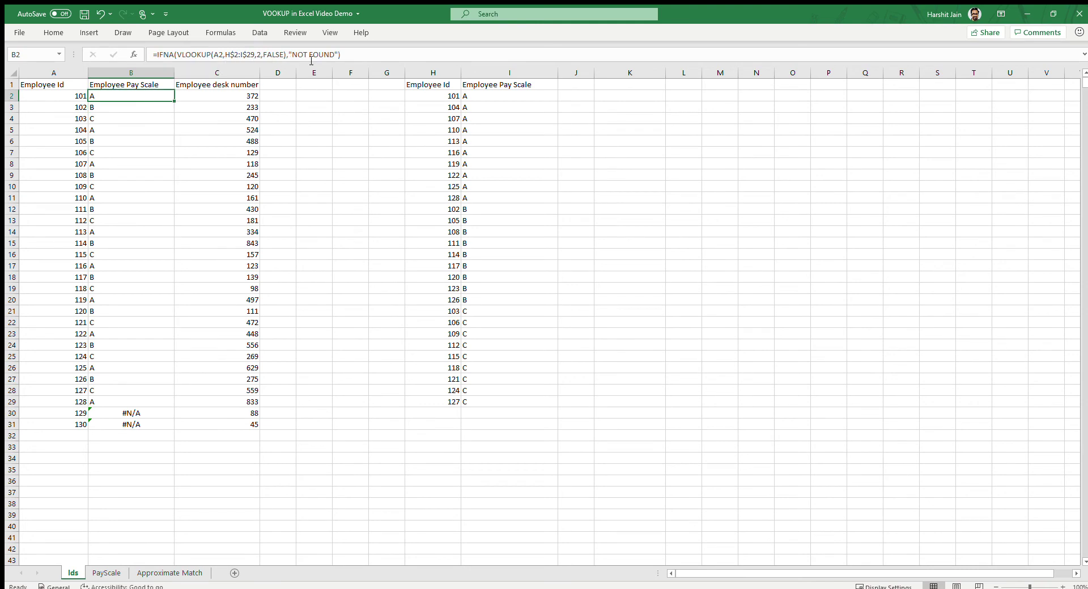
pyautogui.doubleClick(174, 100)
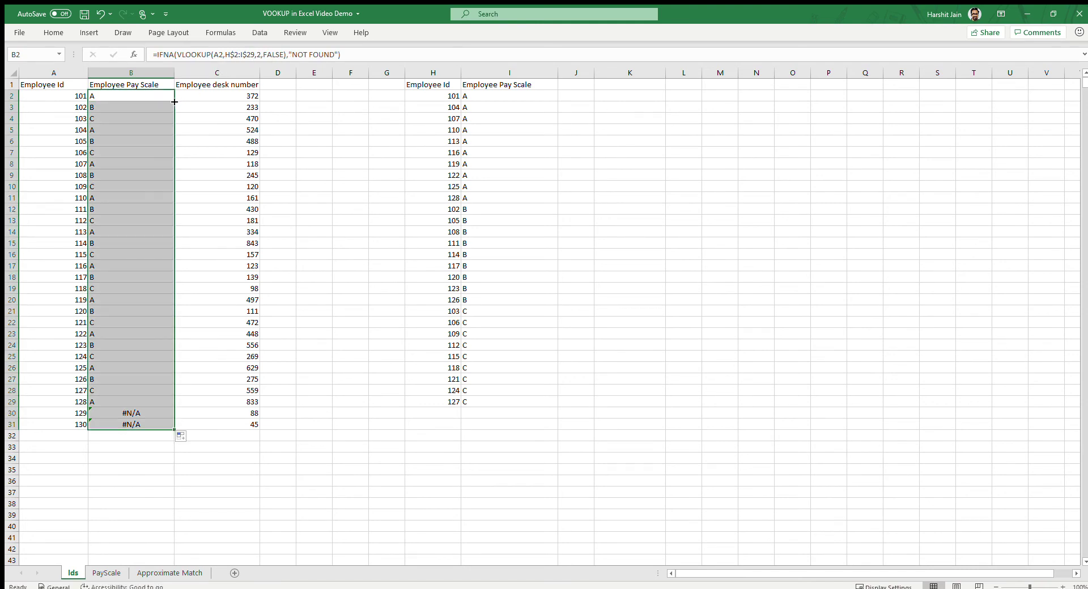
# Examine the lookups for employees 129 and 130 and the IFNA formula in B3, leaving the formulas unedited.
pyautogui.click(119, 417)
pyautogui.click(76, 425)
pyautogui.click(105, 414)
pyautogui.click(104, 425)
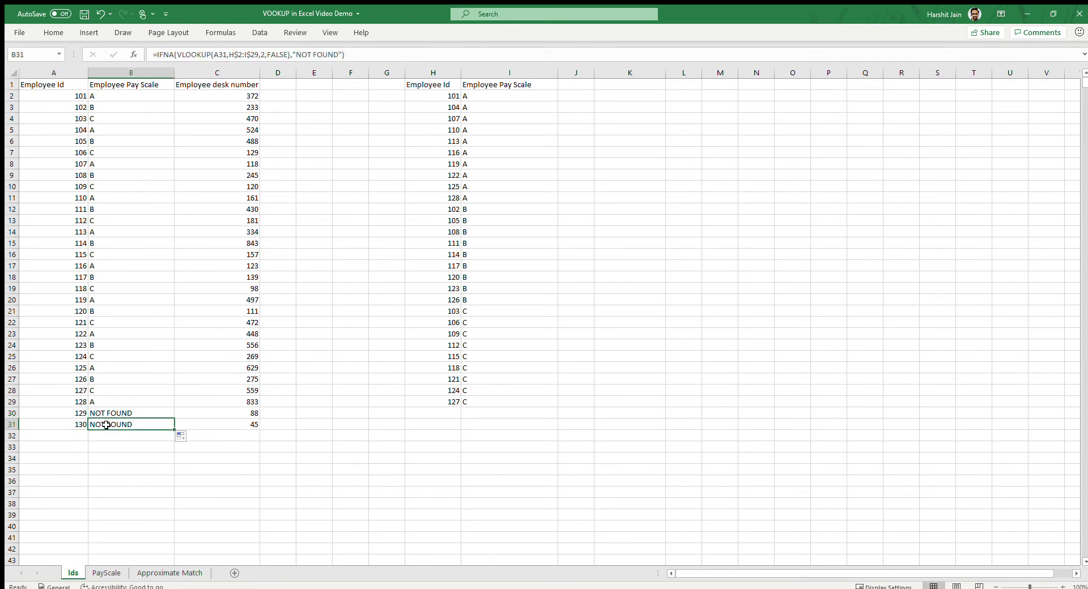
pyautogui.click(102, 415)
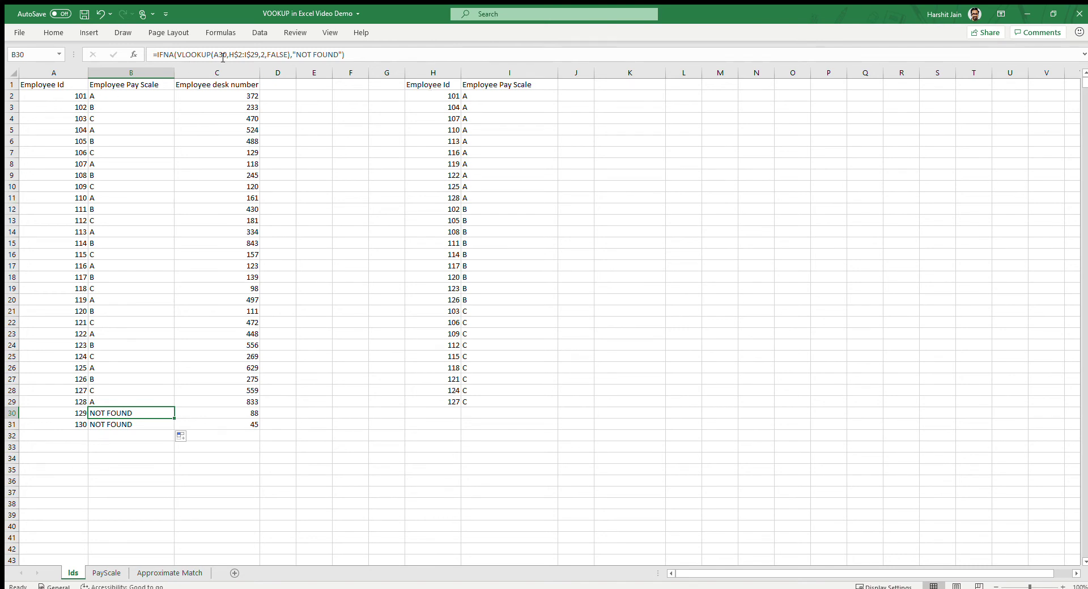
pyautogui.click(103, 102)
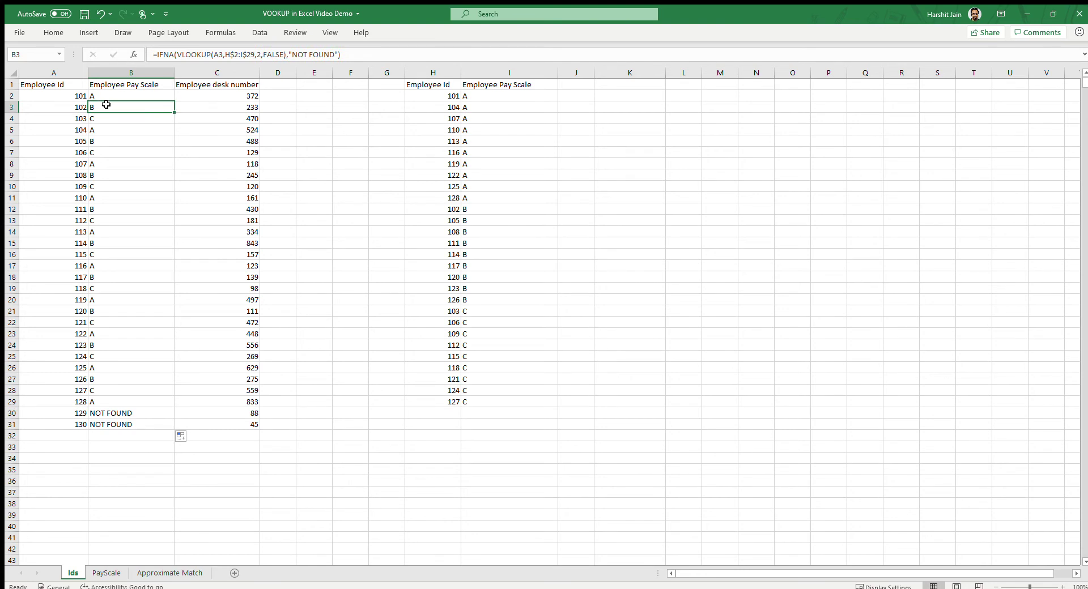
pyautogui.click(274, 55)
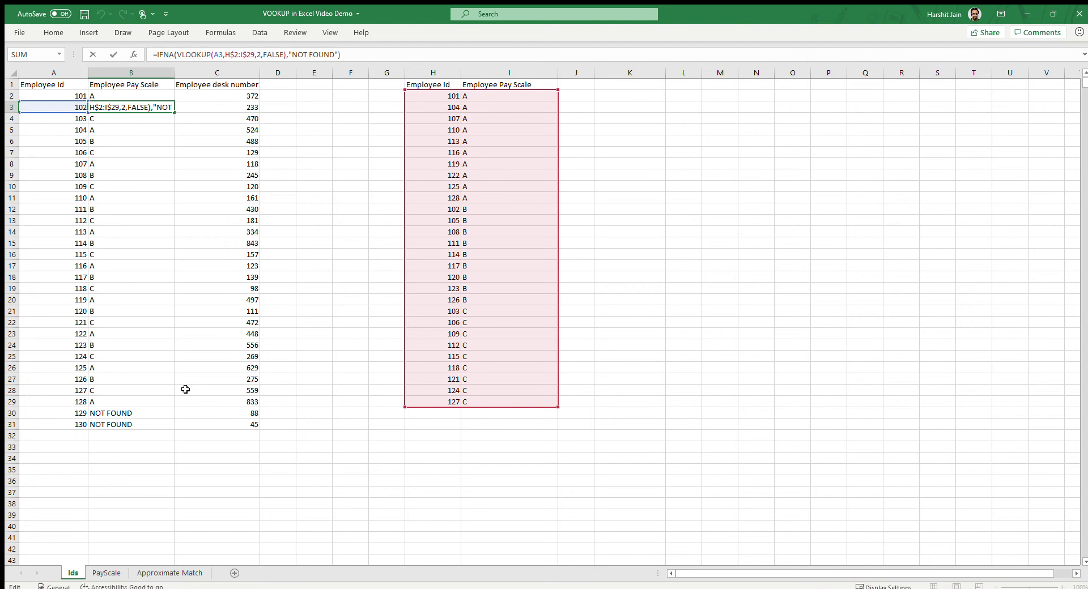
pyautogui.click(102, 253)
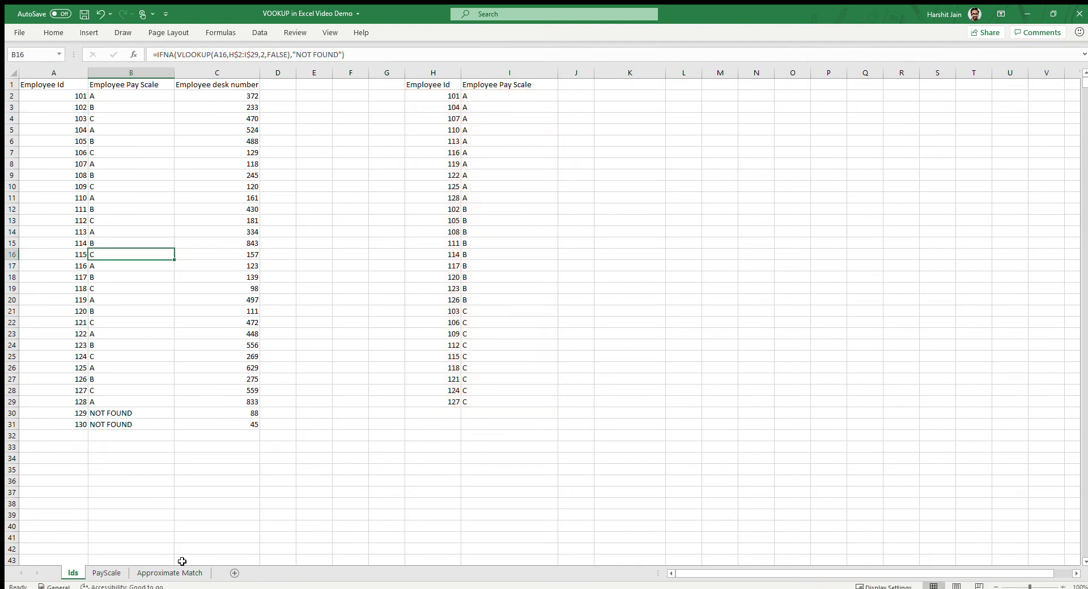
# Open the Approximate Match sheet and examine the Student Id column and the Marks and Grade lookup table.
pyautogui.click(168, 574)
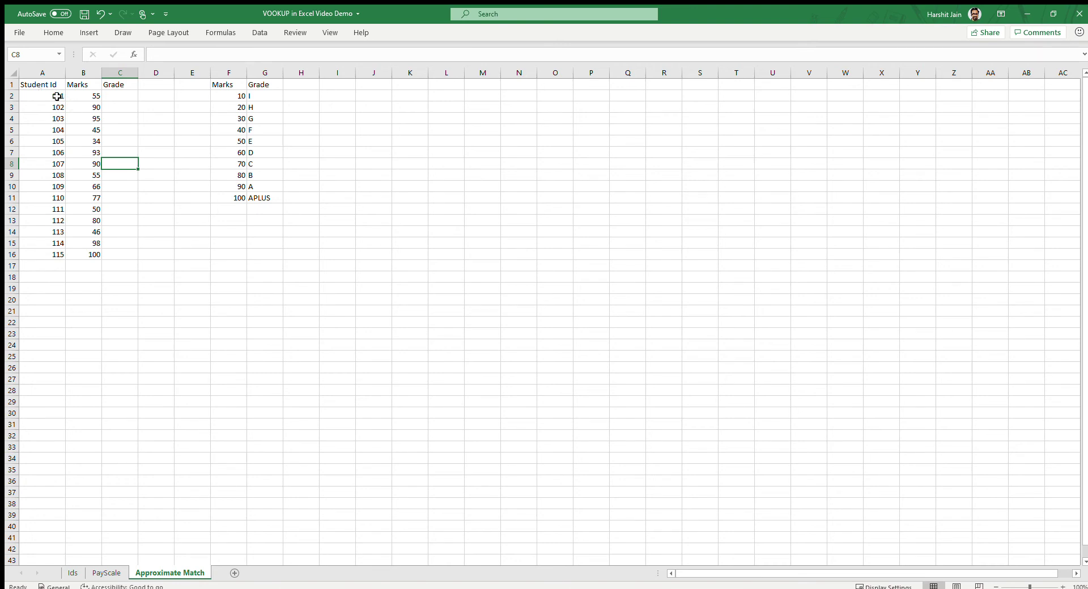
pyautogui.click(40, 84)
pyautogui.moveTo(40, 84); pyautogui.dragTo(25, 250)
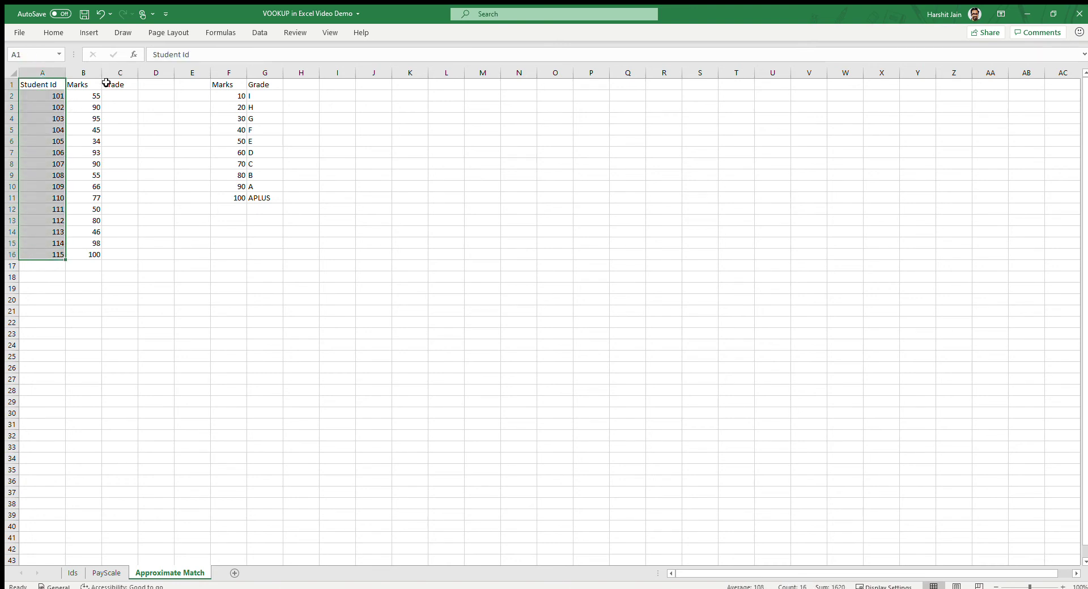
pyautogui.click(255, 158)
pyautogui.moveTo(229, 85); pyautogui.dragTo(271, 202)
pyautogui.click(234, 105)
pyautogui.click(274, 107)
# Start a VLOOKUP formula in C2 with B2 as the lookup value and F2:G11 as the lookup range.
pyautogui.click(107, 97)
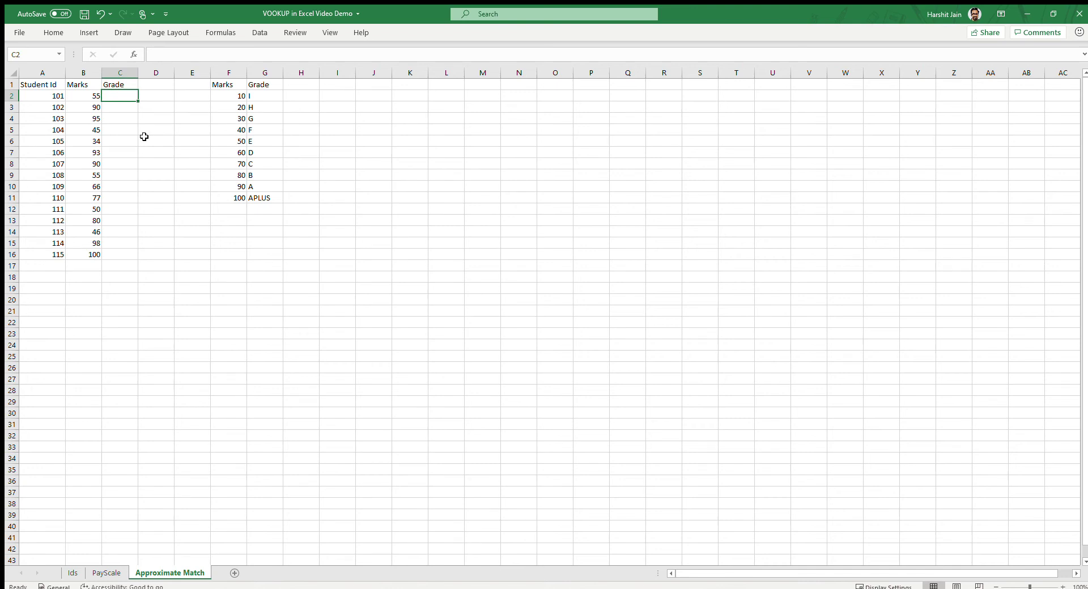
pyautogui.write('=VOO')
pyautogui.press('Tab')
pyautogui.press('BackSpace')
pyautogui.press('Left')
pyautogui.write('=VLO')
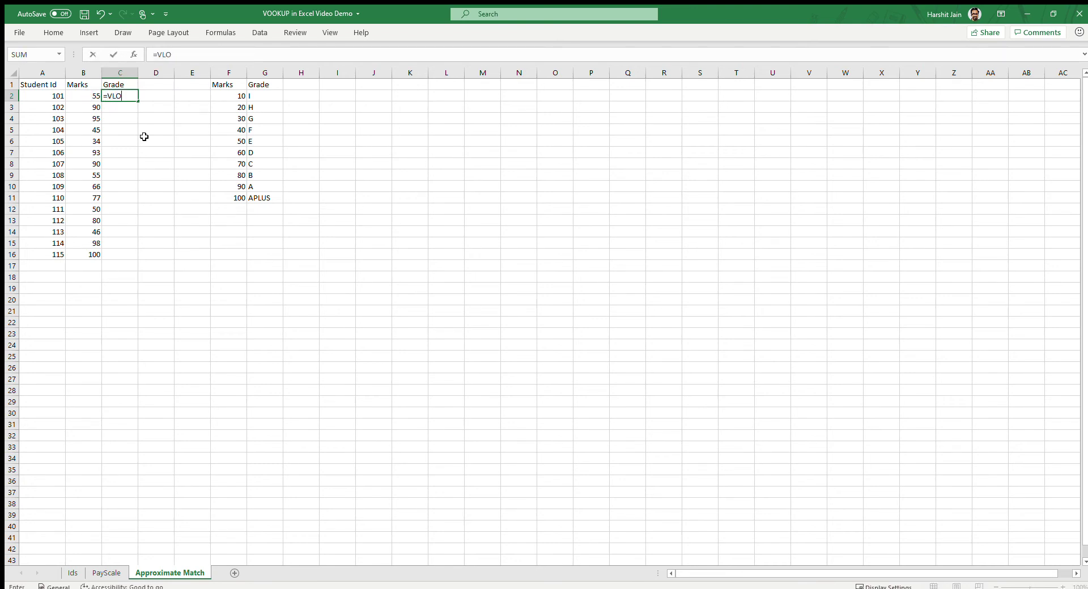
pyautogui.press('Tab')
pyautogui.click(79, 97)
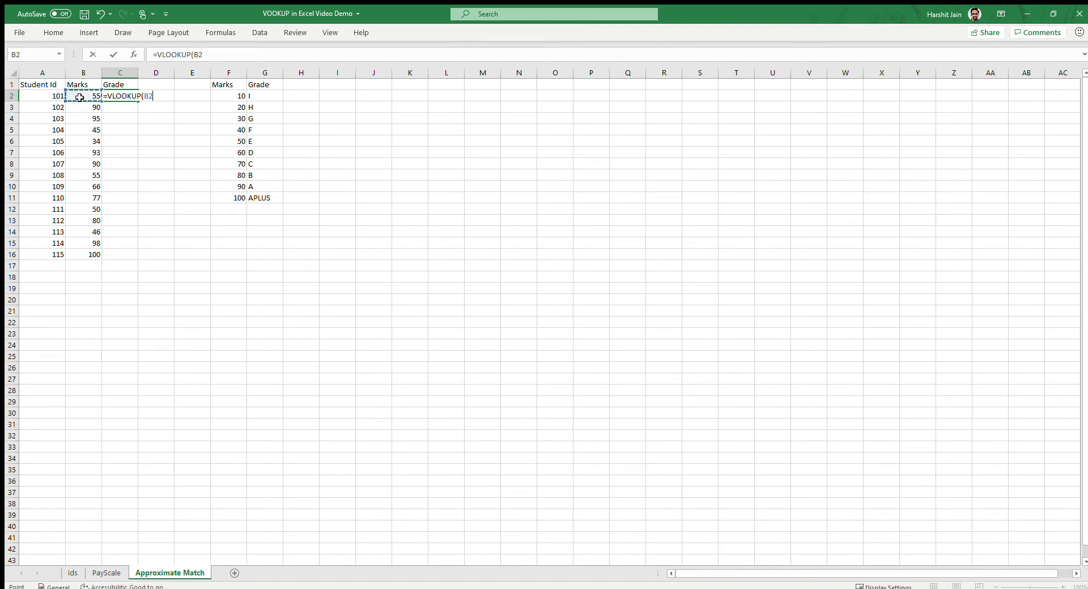
pyautogui.write(',')
pyautogui.moveTo(229, 96); pyautogui.dragTo(272, 199)
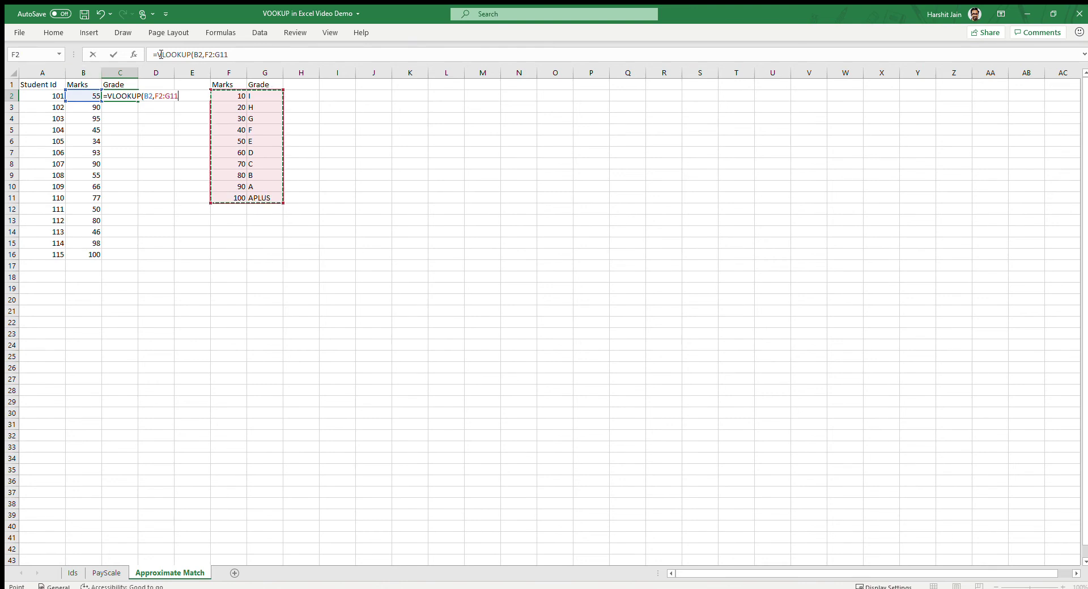
# Lock the range rows as F$2:G$11 and complete the formula with column 2 and TRUE for approximate match.
pyautogui.write('$')
pyautogui.press('Right')
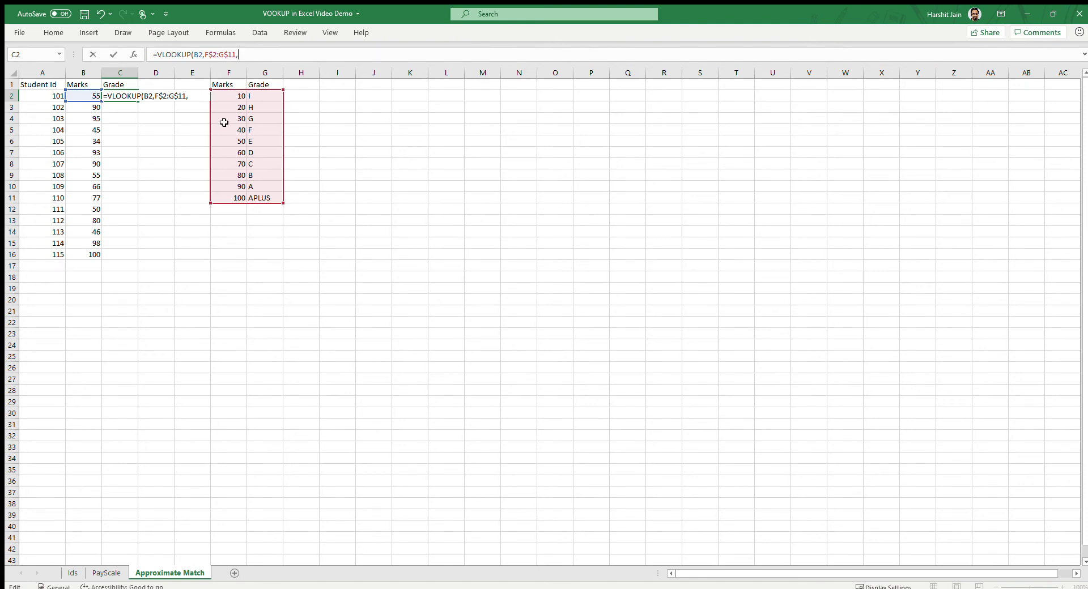
pyautogui.write('2,true)')
pyautogui.press('Return')
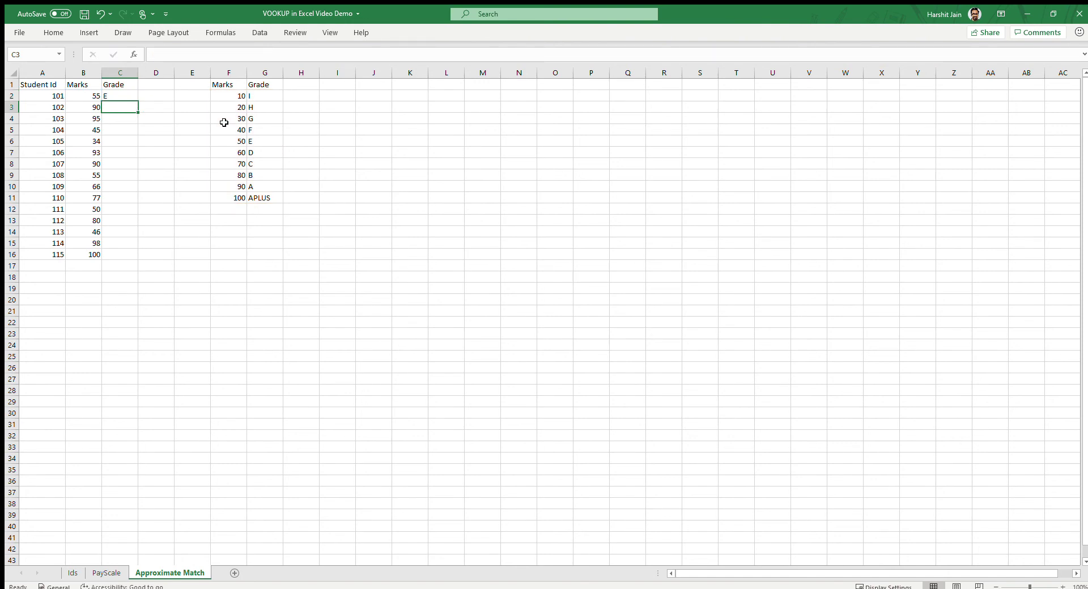
# Compare the marks in B2 and the grade in C2 with the 50 and 60 entries of the grade table.
pyautogui.click(91, 97)
pyautogui.click(121, 97)
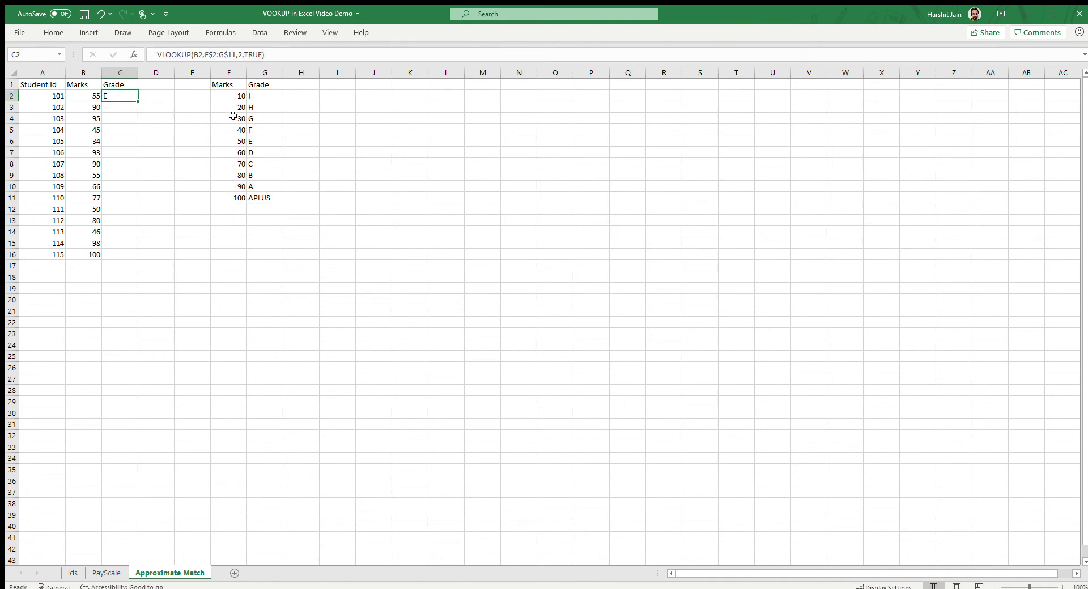
pyautogui.moveTo(239, 97); pyautogui.dragTo(231, 152)
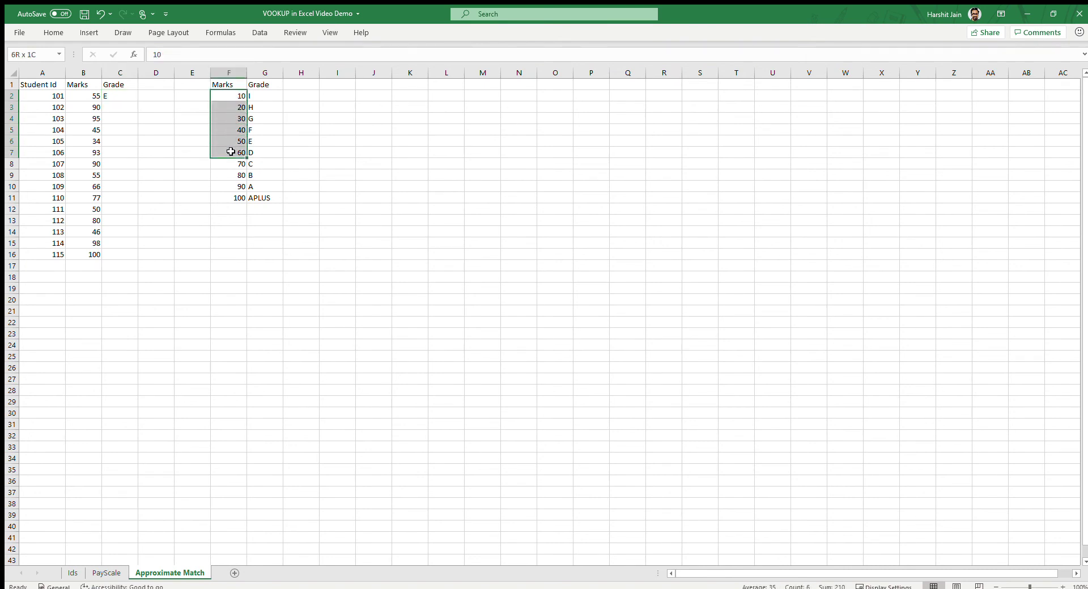
pyautogui.click(231, 152)
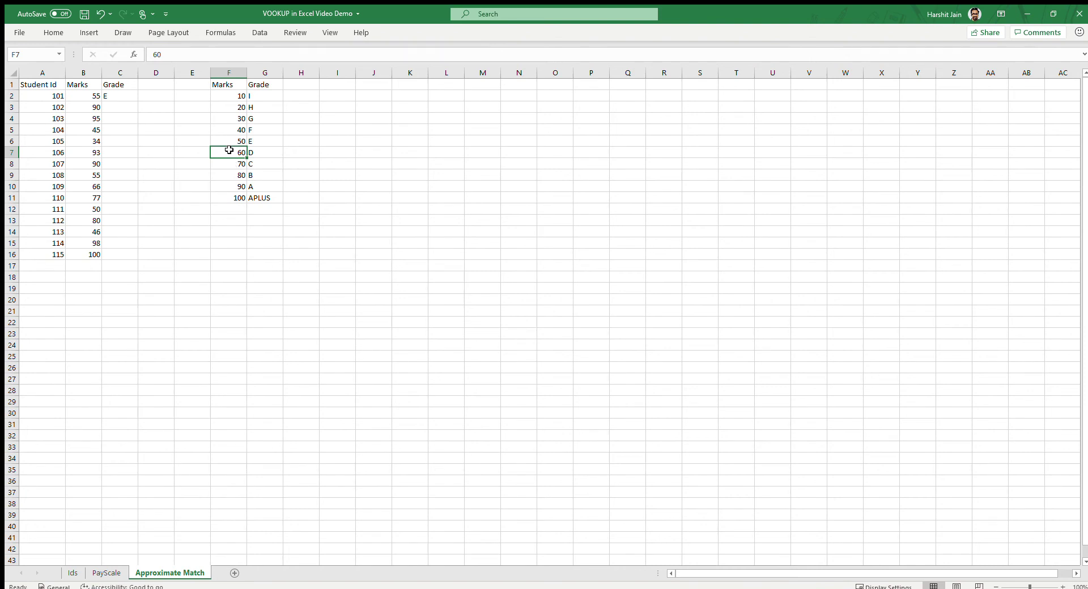
pyautogui.click(232, 140)
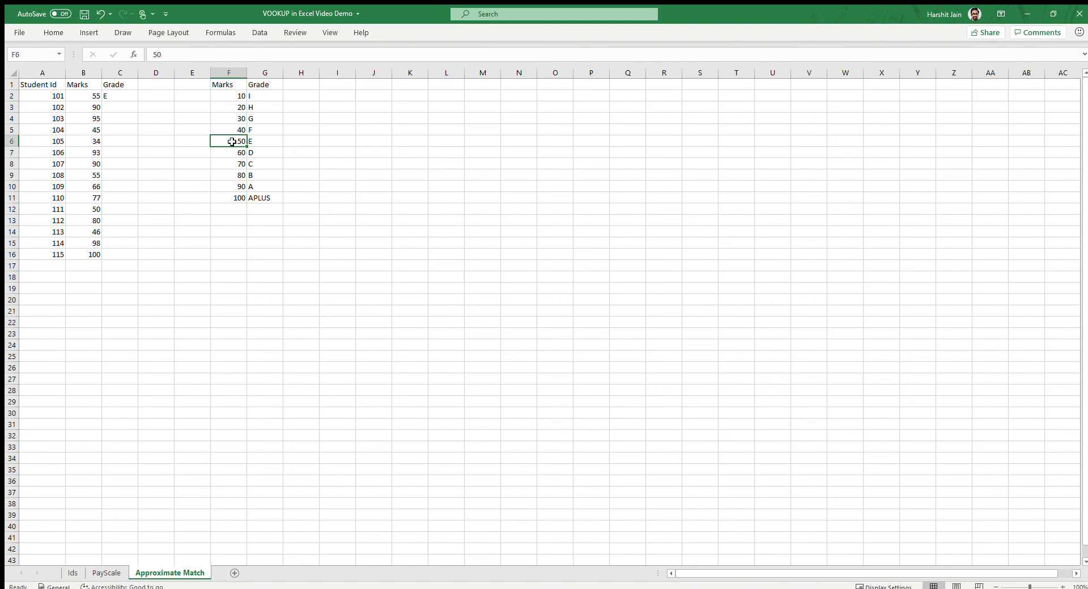
pyautogui.click(262, 139)
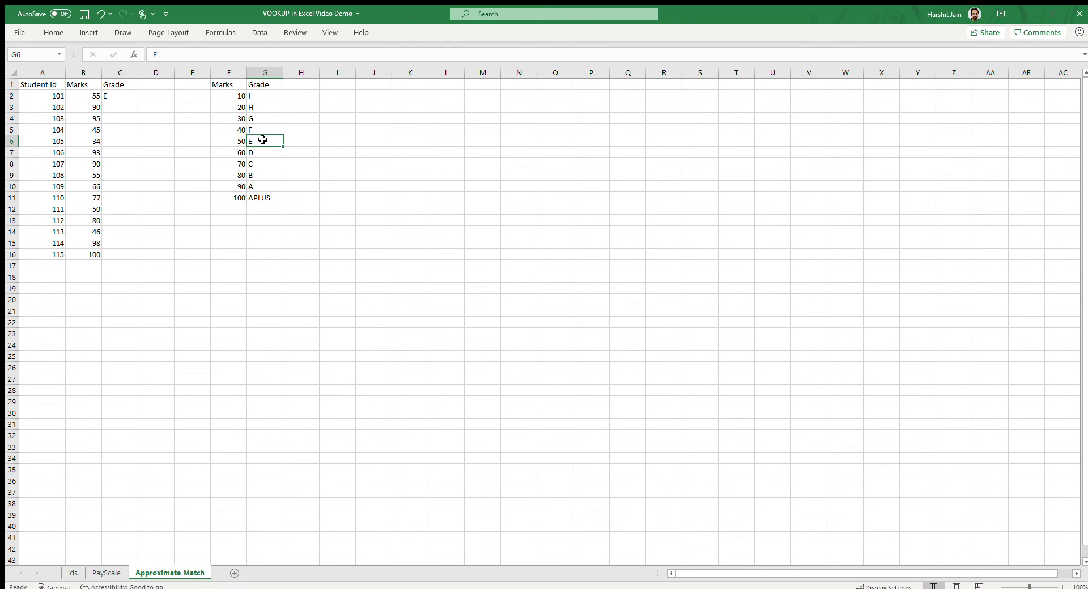
pyautogui.click(232, 142)
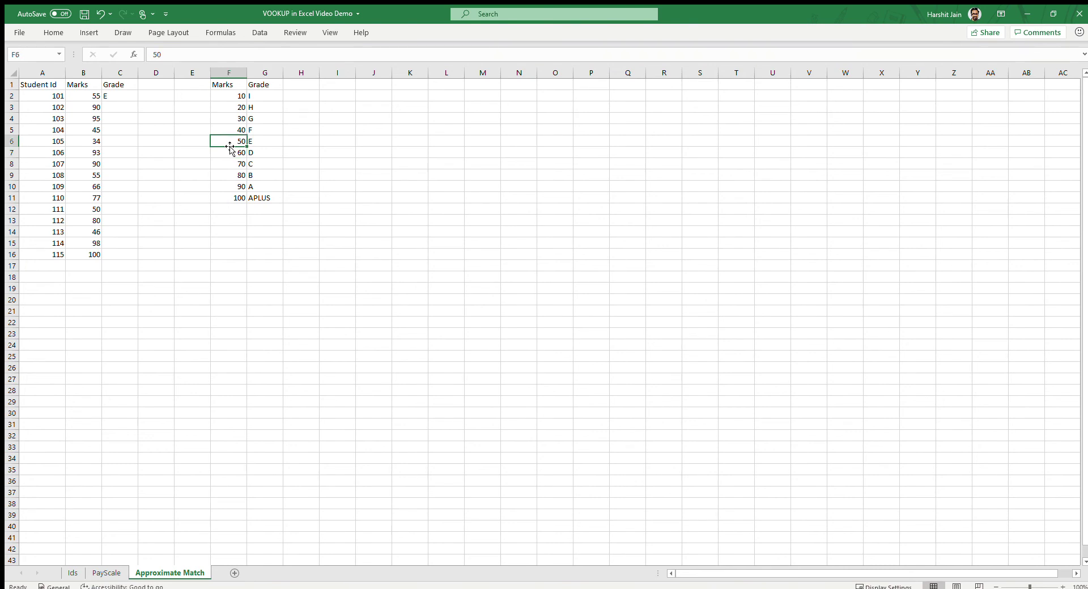
# Review the grade table's marks in F2:F11 and copy C2's VLOOKUP formula down the Grade column to C16.
pyautogui.moveTo(234, 97); pyautogui.dragTo(227, 194)
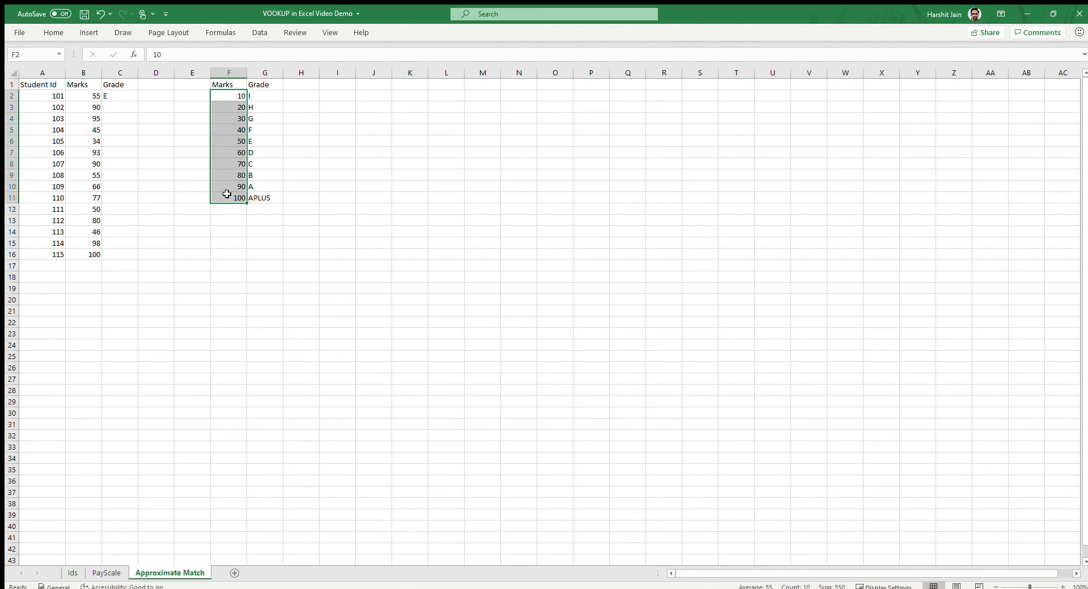
pyautogui.click(227, 194)
pyautogui.click(117, 94)
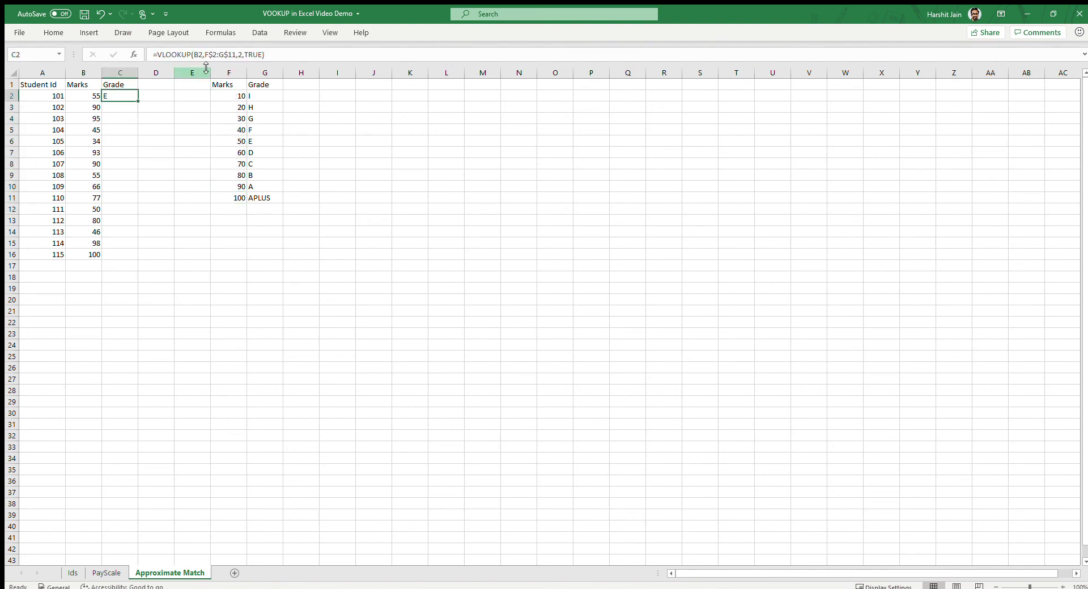
pyautogui.doubleClick(138, 101)
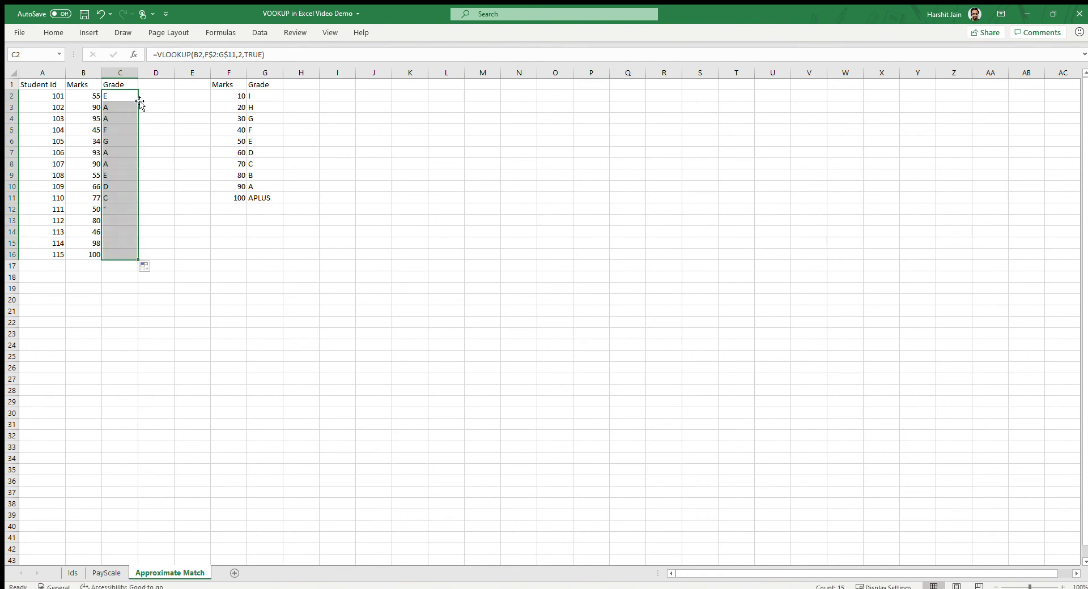
# Check the grades assigned to the marks of 100 in B16 and 98 in B15 against the 90 and 100 entries of the grade table.
pyautogui.click(117, 200)
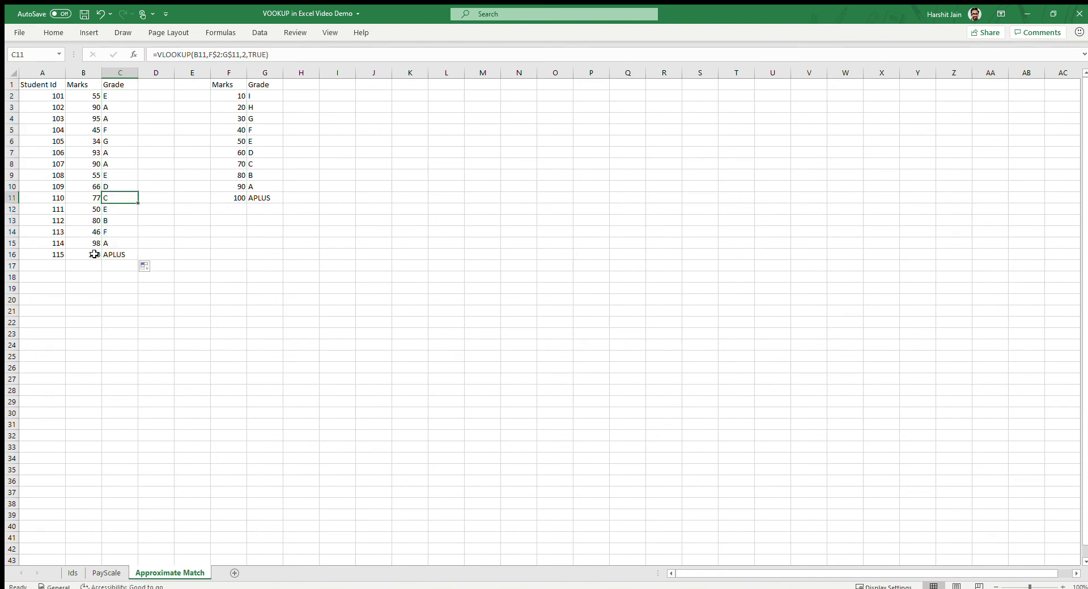
pyautogui.click(94, 254)
pyautogui.click(236, 198)
pyautogui.click(263, 198)
pyautogui.click(88, 243)
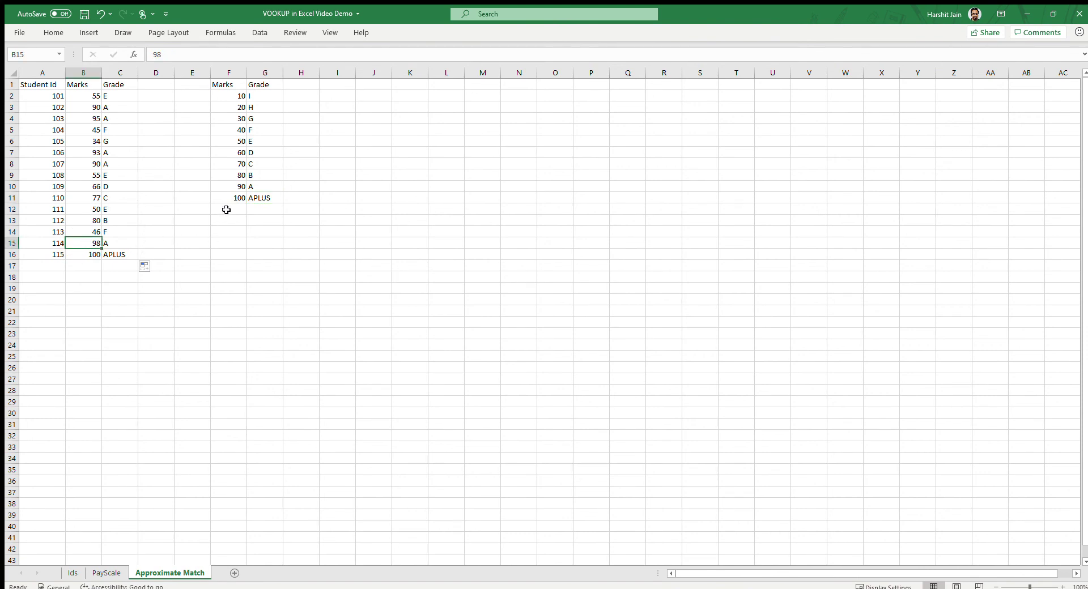
pyautogui.click(231, 188)
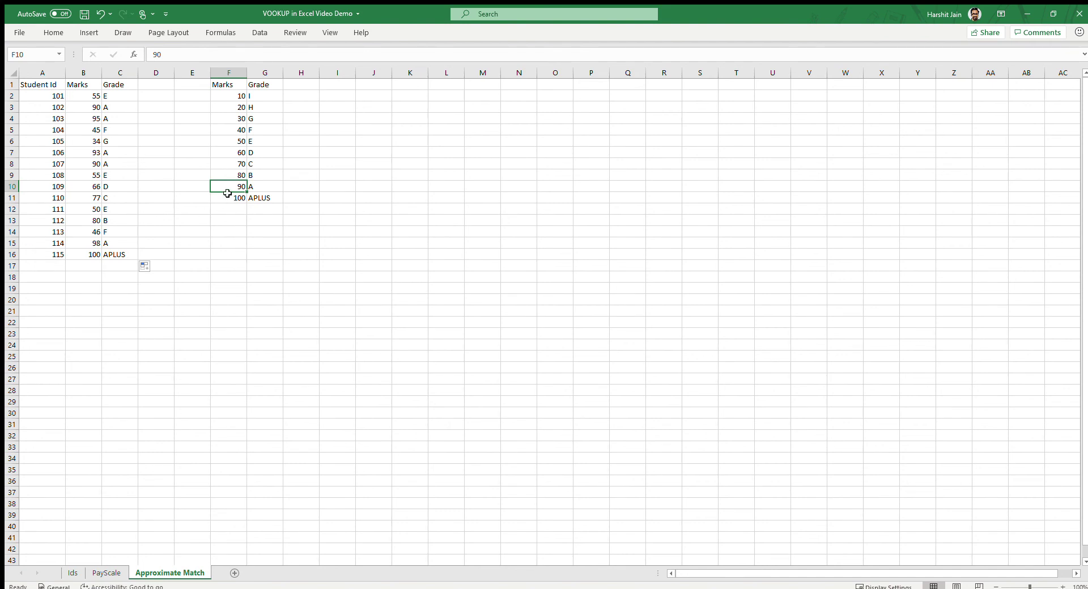
pyautogui.click(105, 117)
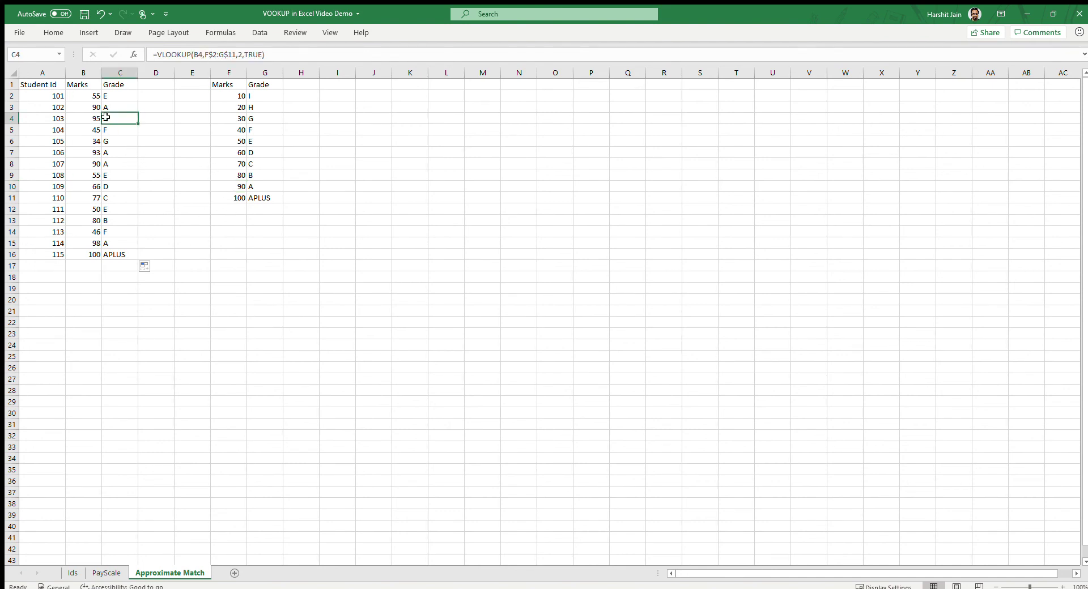
# Review the PayScale sheet's grade table and replace the lookup range in B2's formula on the Ids sheet with the sheet reference Payscale!
pyautogui.click(96, 576)
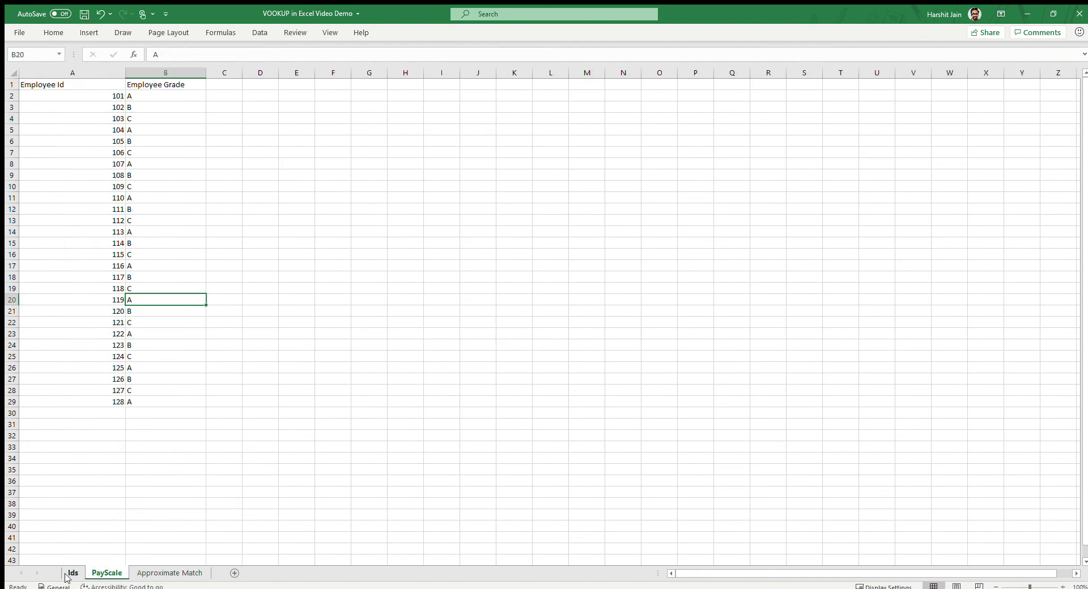
pyautogui.click(70, 576)
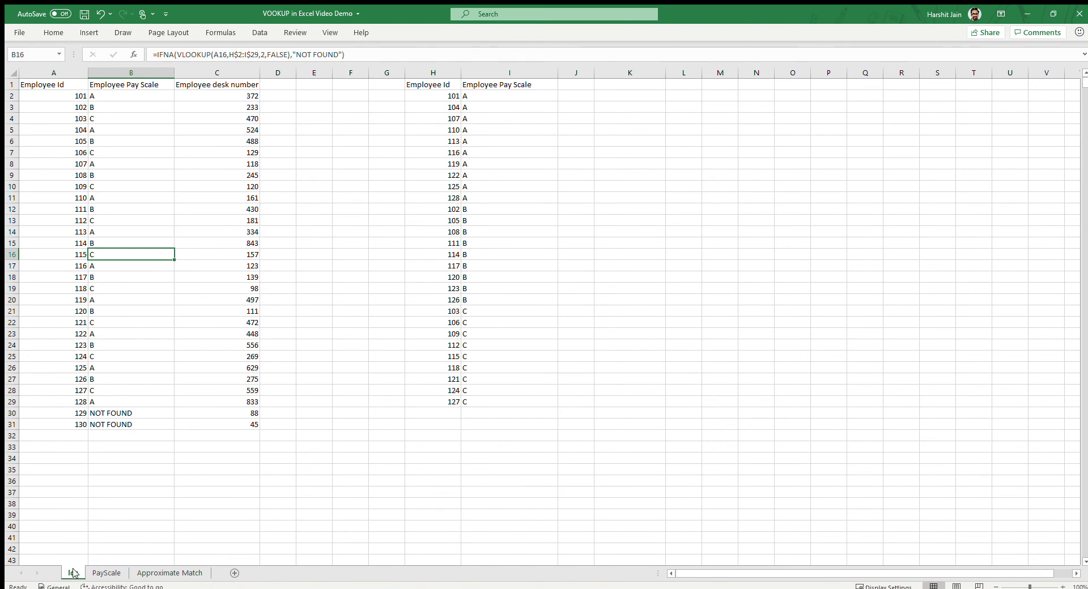
pyautogui.click(115, 98)
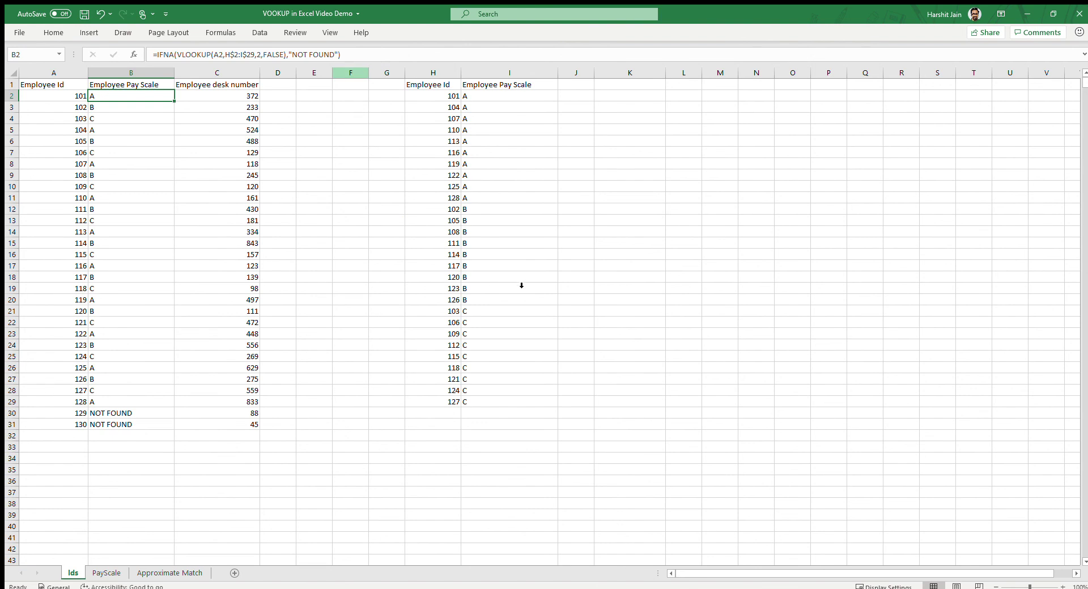
pyautogui.click(107, 574)
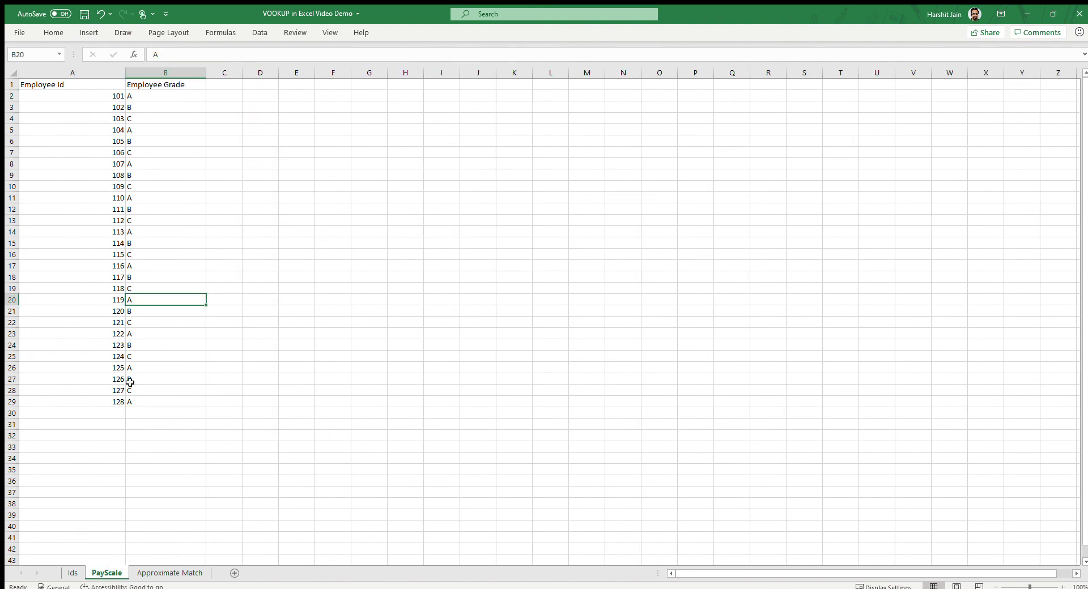
pyautogui.click(71, 573)
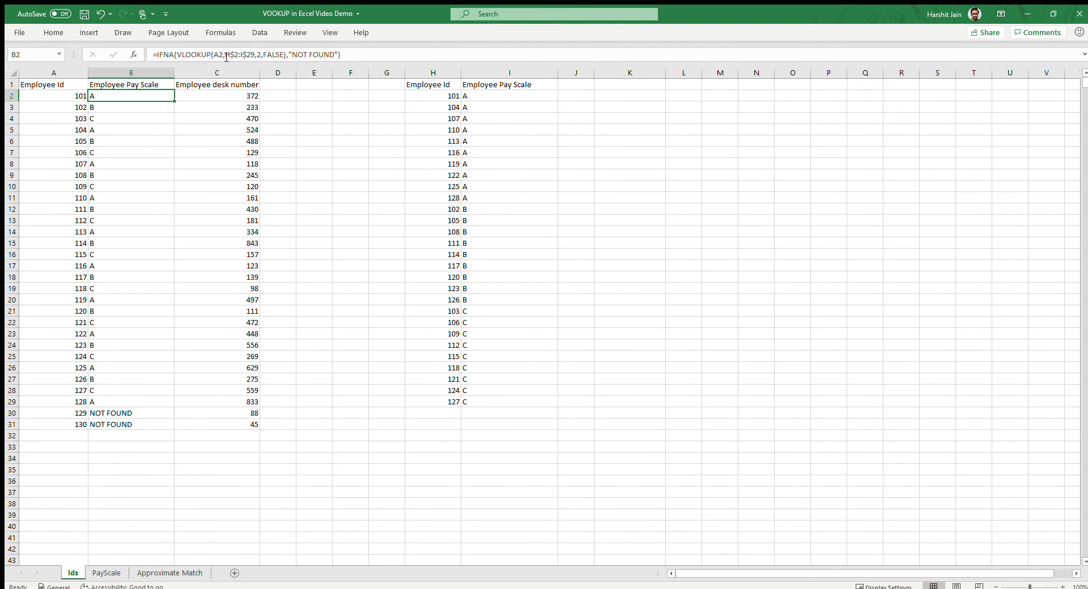
pyautogui.moveTo(225, 54); pyautogui.dragTo(255, 55)
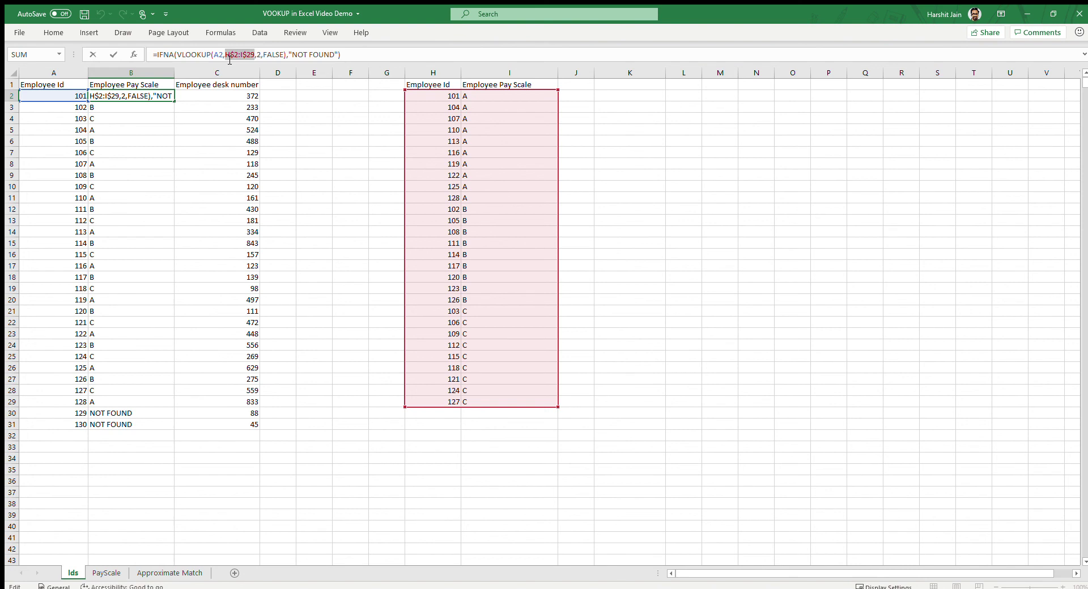
pyautogui.write('pAYSCALE')
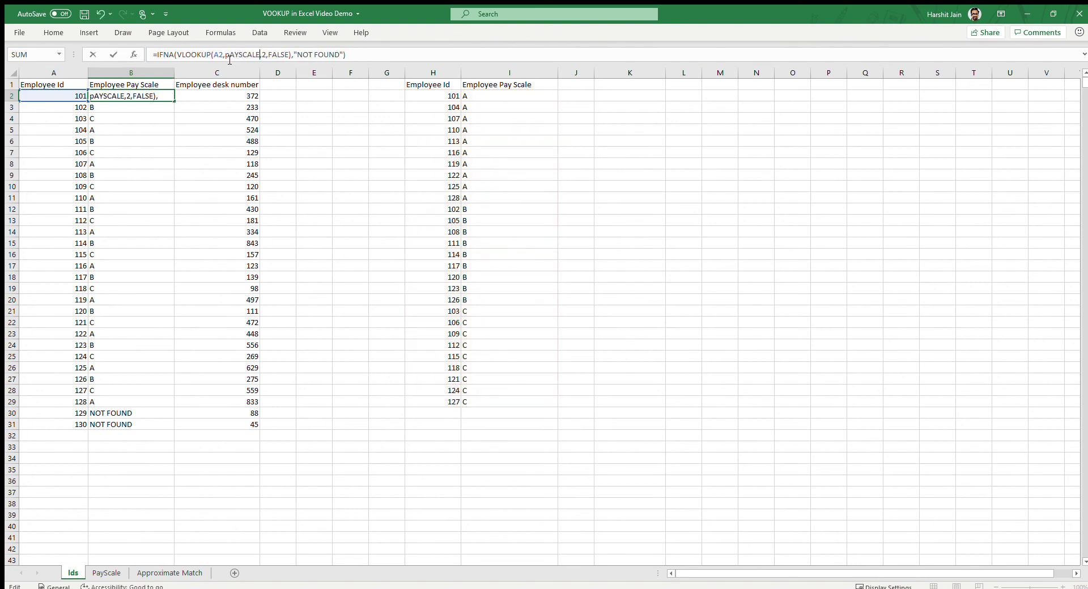
pyautogui.press('BackSpace')
pyautogui.press('BackSpace')
pyautogui.press('BackSpace')
pyautogui.press('BackSpace')
pyautogui.press('BackSpace')
pyautogui.press('BackSpace')
pyautogui.press('BackSpace')
pyautogui.press('BackSpace')
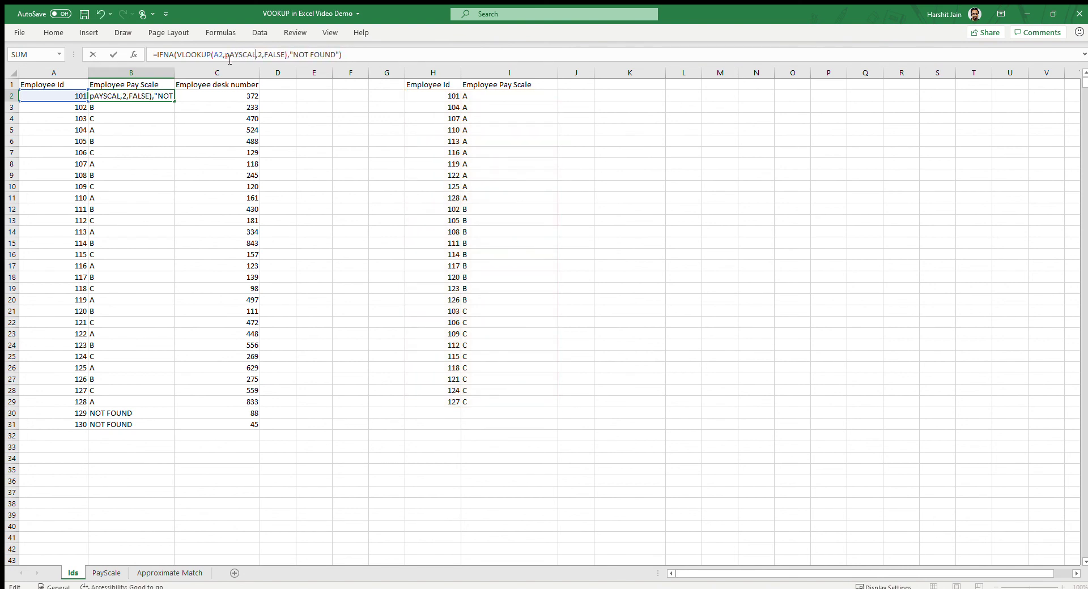
pyautogui.write('Payscale!')
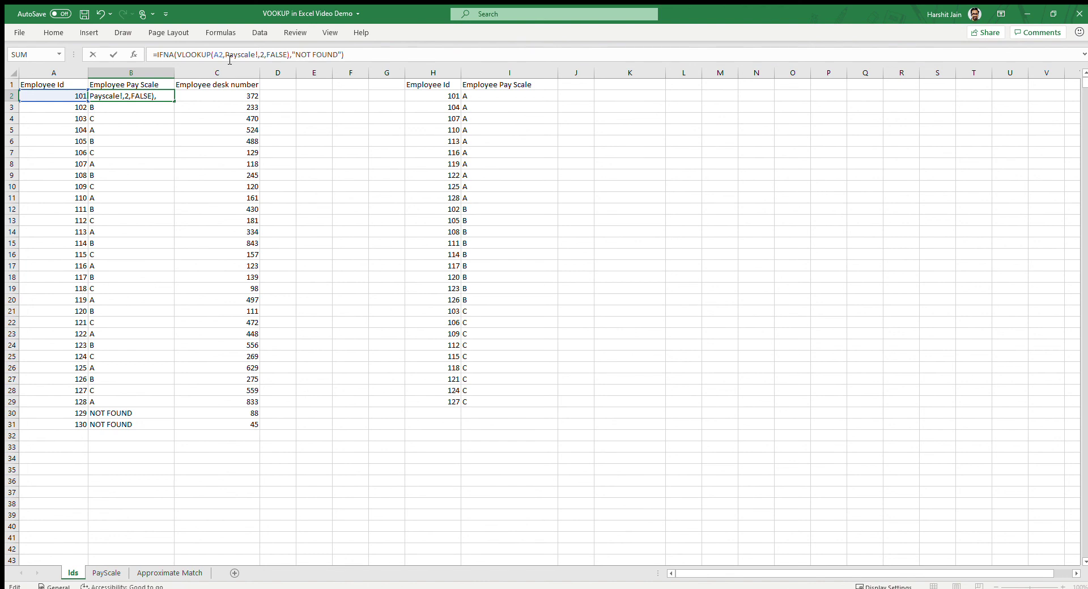
# Complete B2's PayScale sheet reference with the row-locked range A$2:B$29, enter the formula and reselect B2.
pyautogui.write('A2')
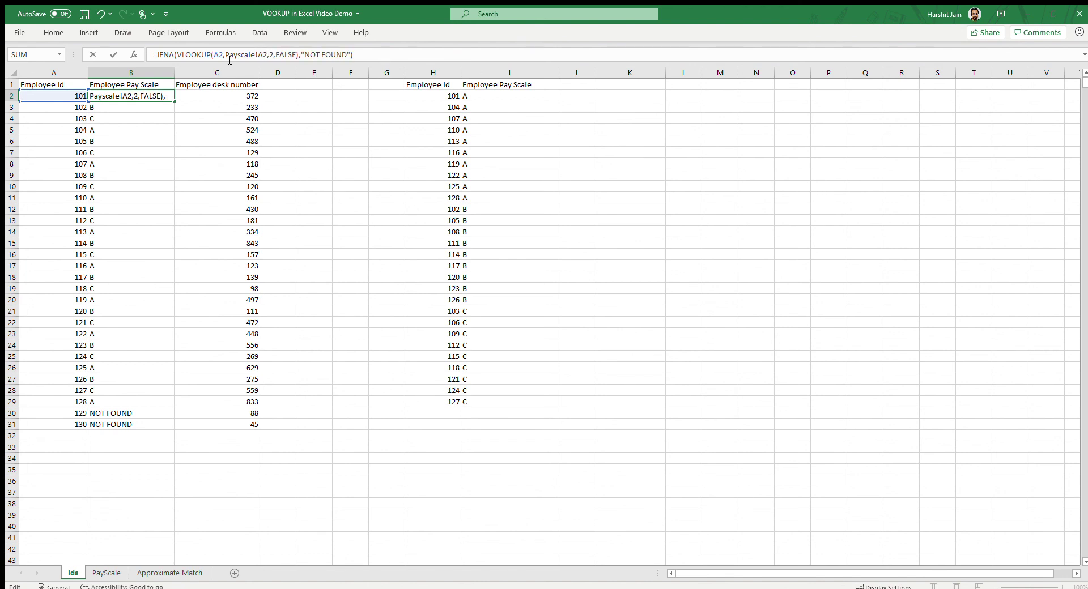
pyautogui.write(':I29')
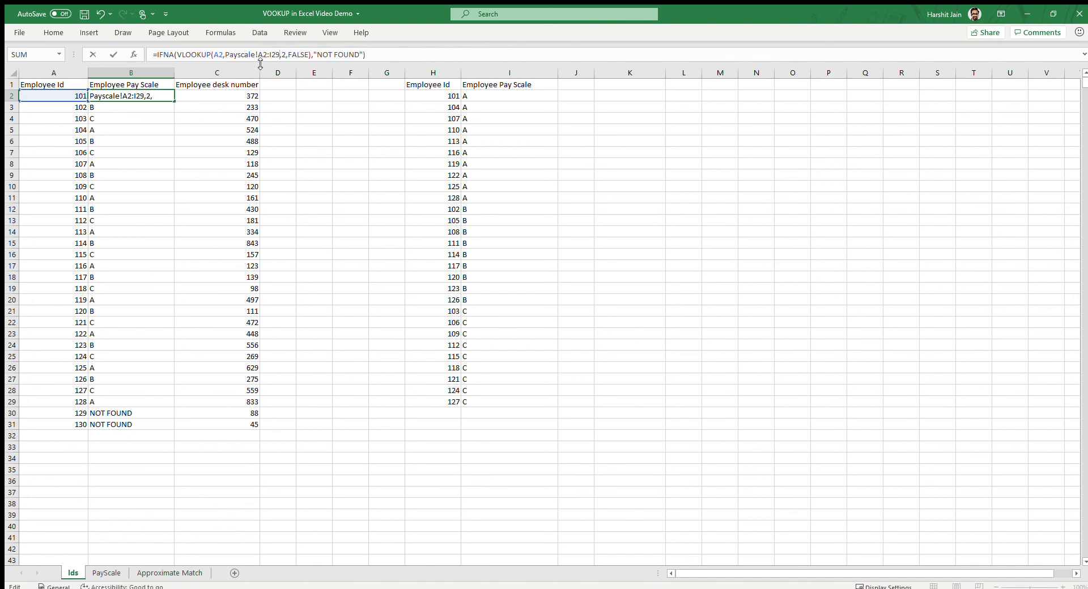
pyautogui.press('BackSpace')
pyautogui.write('B')
pyautogui.write('$')
pyautogui.write('$')
pyautogui.press('Return')
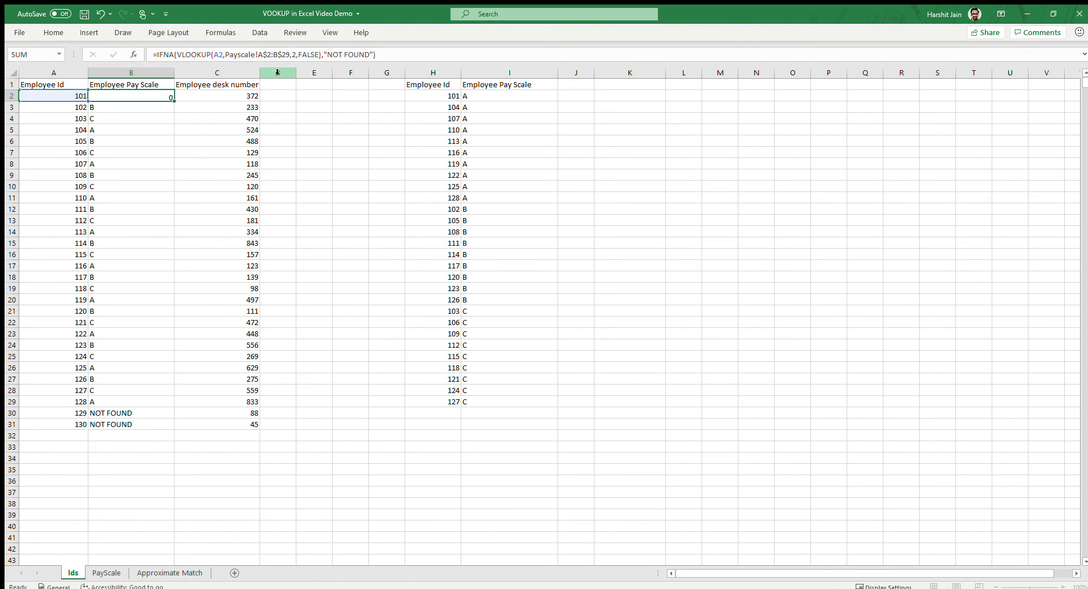
pyautogui.click(149, 86)
pyautogui.click(136, 100)
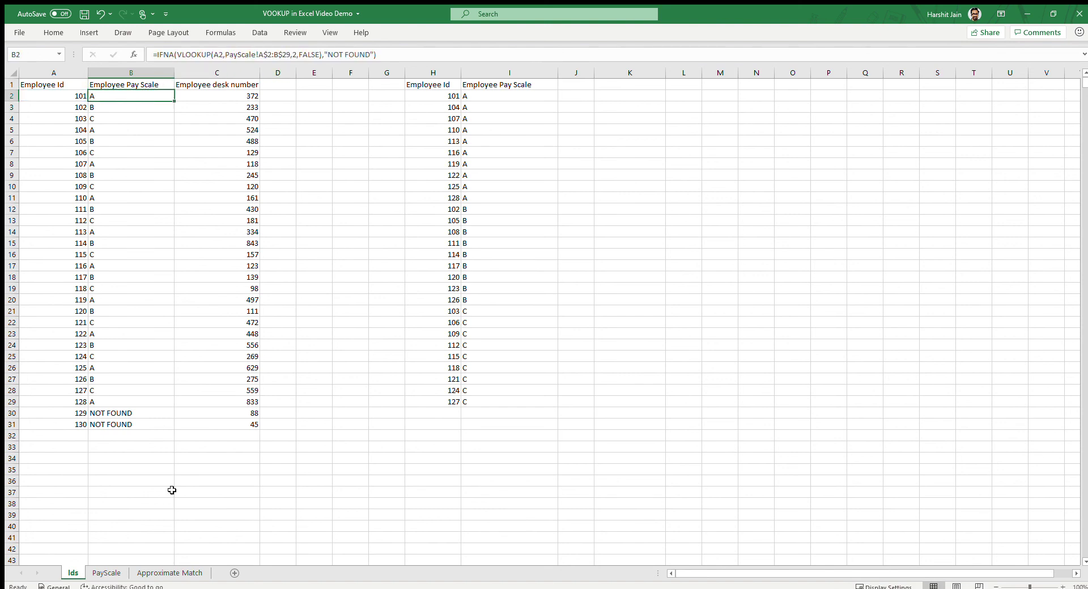
# Examine the A2:B29 lookup range on the PayScale sheet from the first employee ID to the last grade.
pyautogui.click(107, 573)
pyautogui.click(78, 87)
pyautogui.click(81, 95)
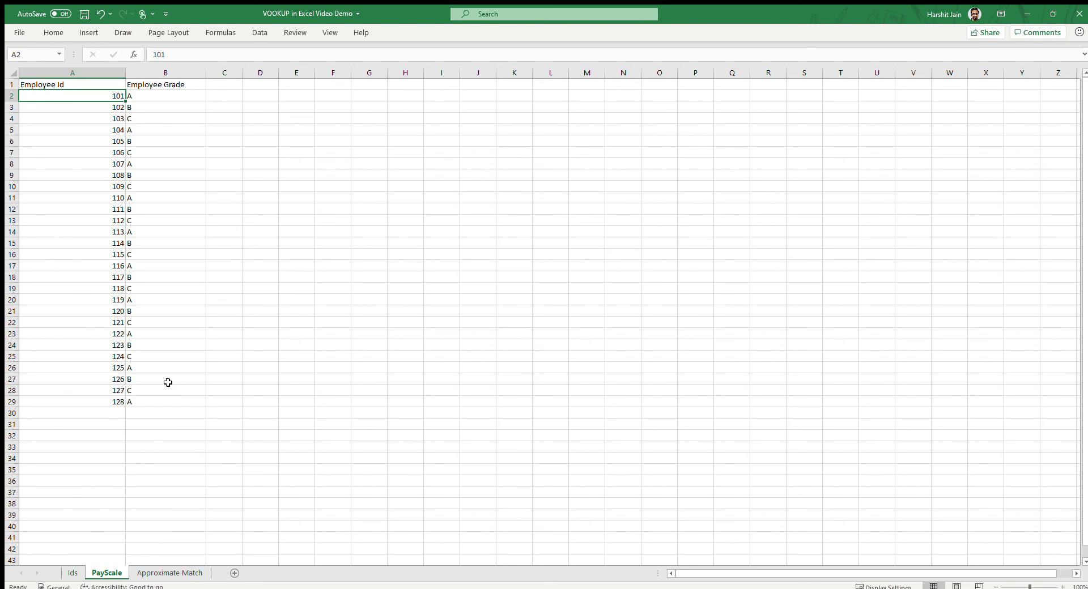
pyautogui.click(155, 403)
pyautogui.click(89, 87)
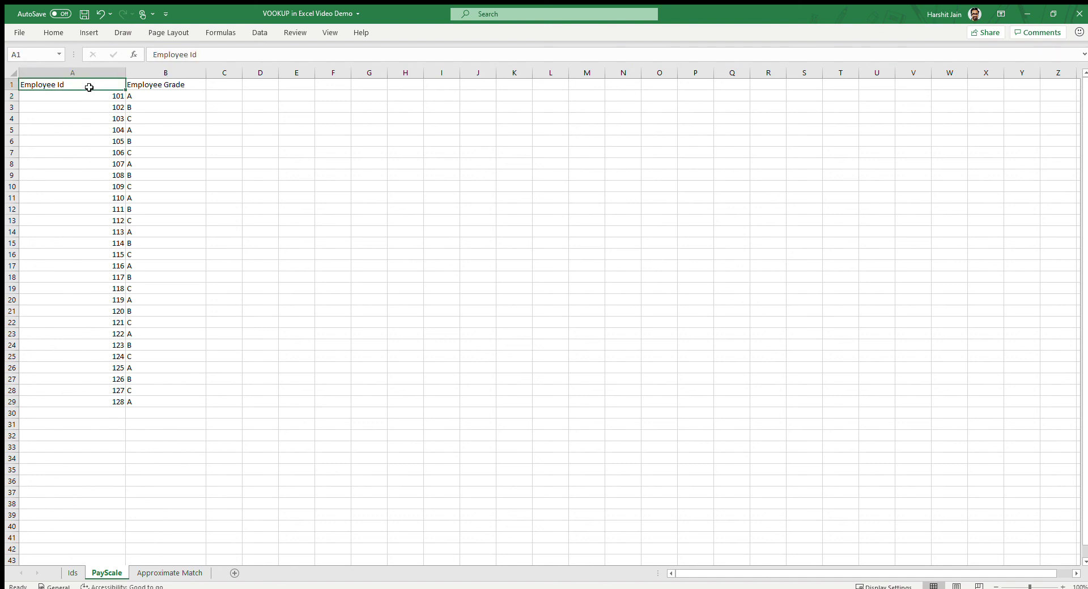
pyautogui.moveTo(90, 94); pyautogui.dragTo(162, 403)
pyautogui.click(158, 391)
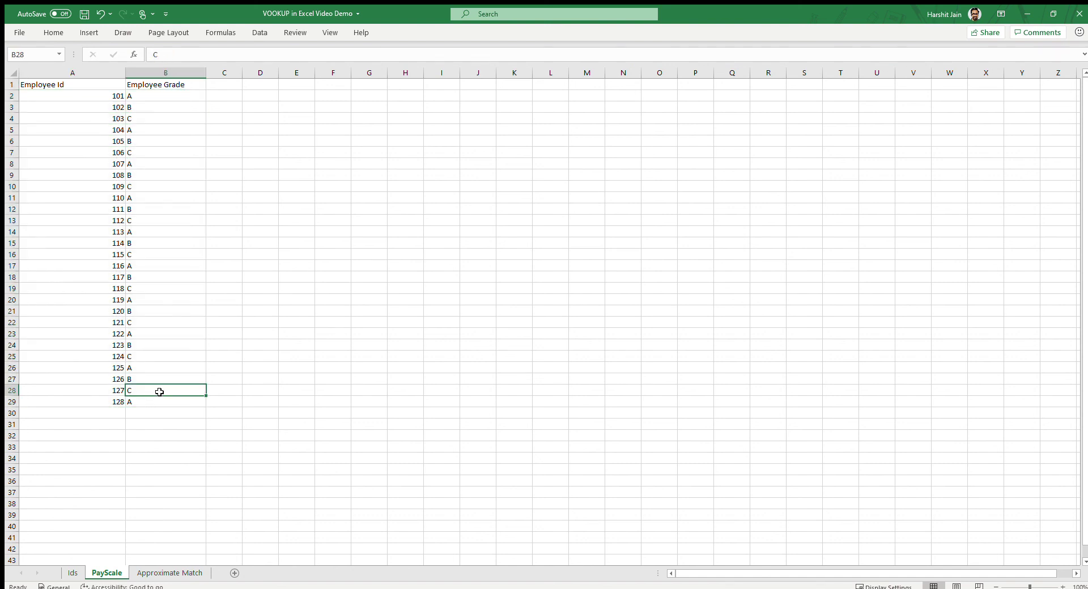
# Delete the employee pay scale table in H1:I29 on the Ids sheet.
pyautogui.click(74, 573)
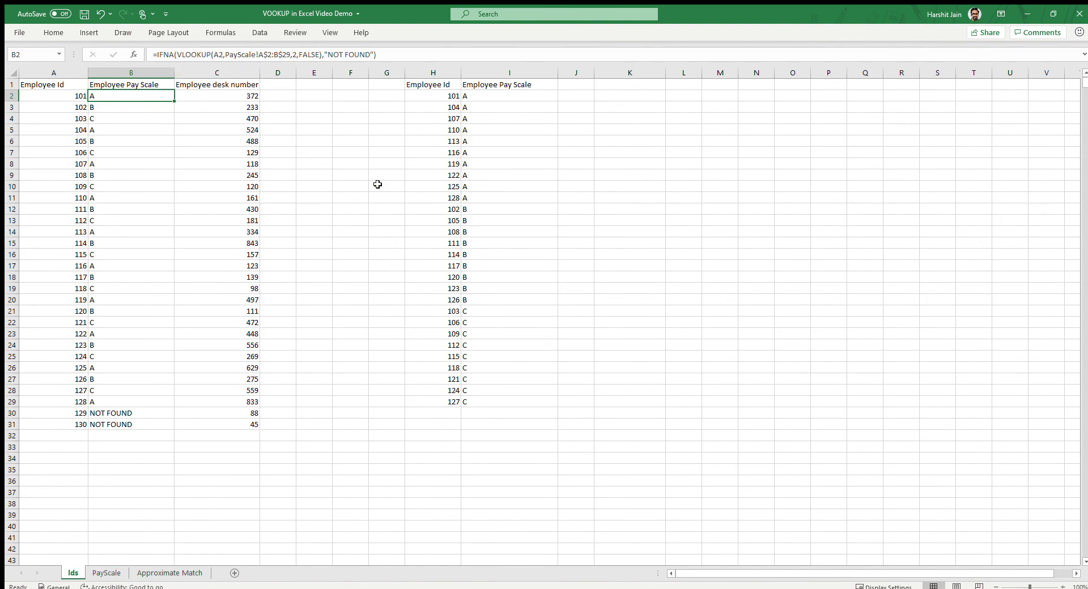
pyautogui.moveTo(425, 85); pyautogui.dragTo(471, 403)
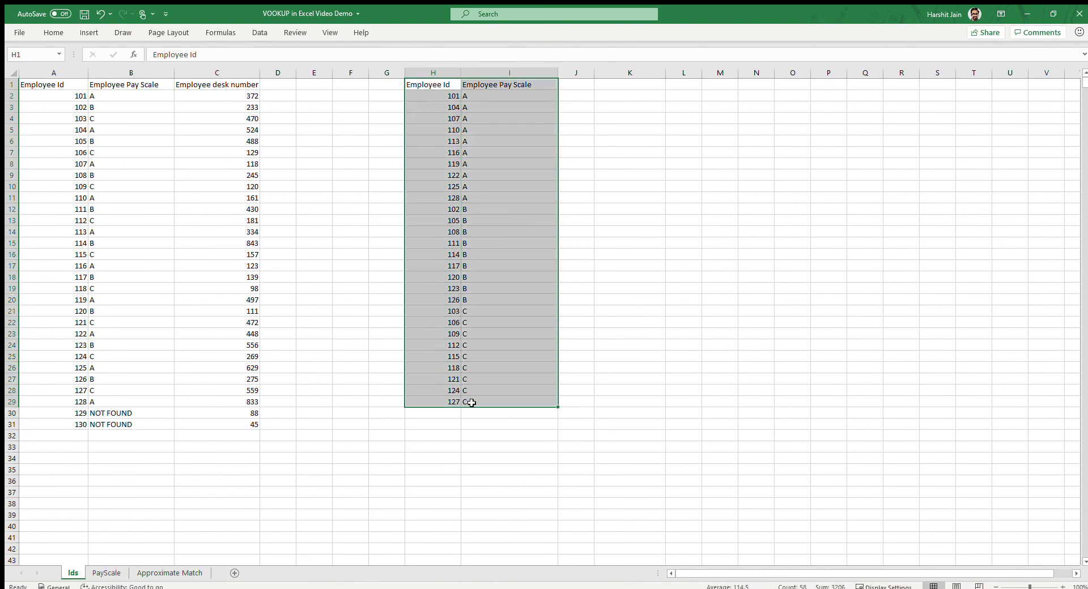
pyautogui.press('Delete')
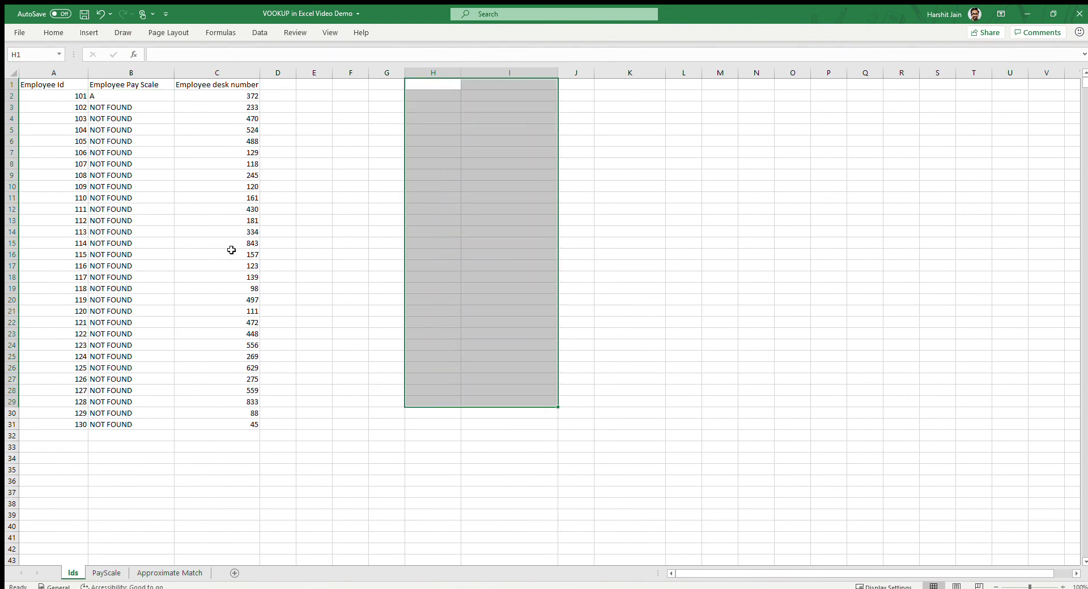
# Compare the formulas in B2 and B3, and copy B2's PayScale-sheet lookup down the Employee Pay Scale column to B31.
pyautogui.click(125, 109)
pyautogui.click(114, 97)
pyautogui.click(116, 112)
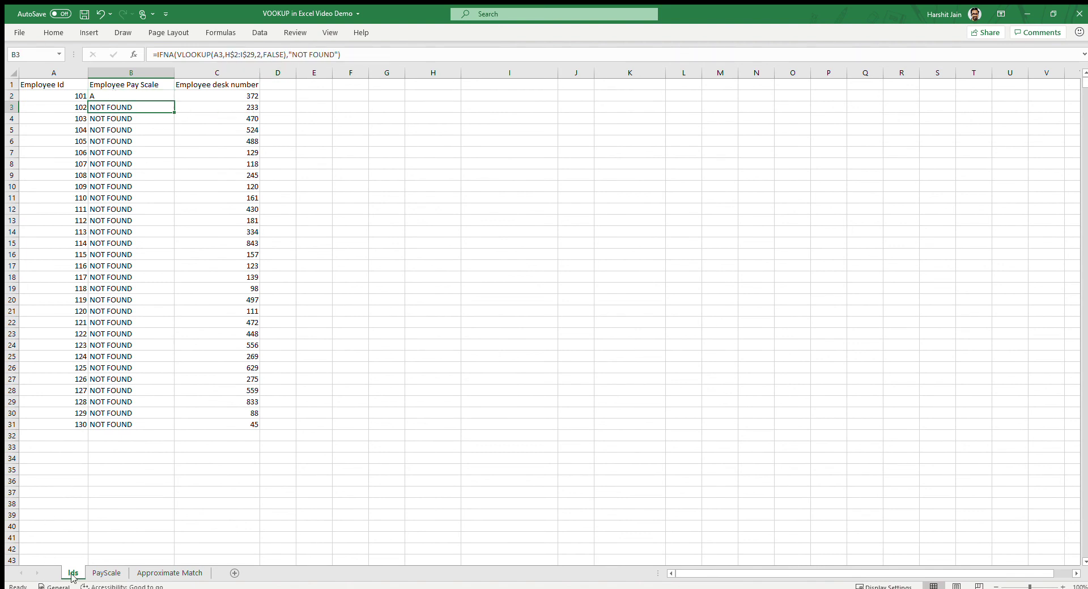
pyautogui.click(143, 96)
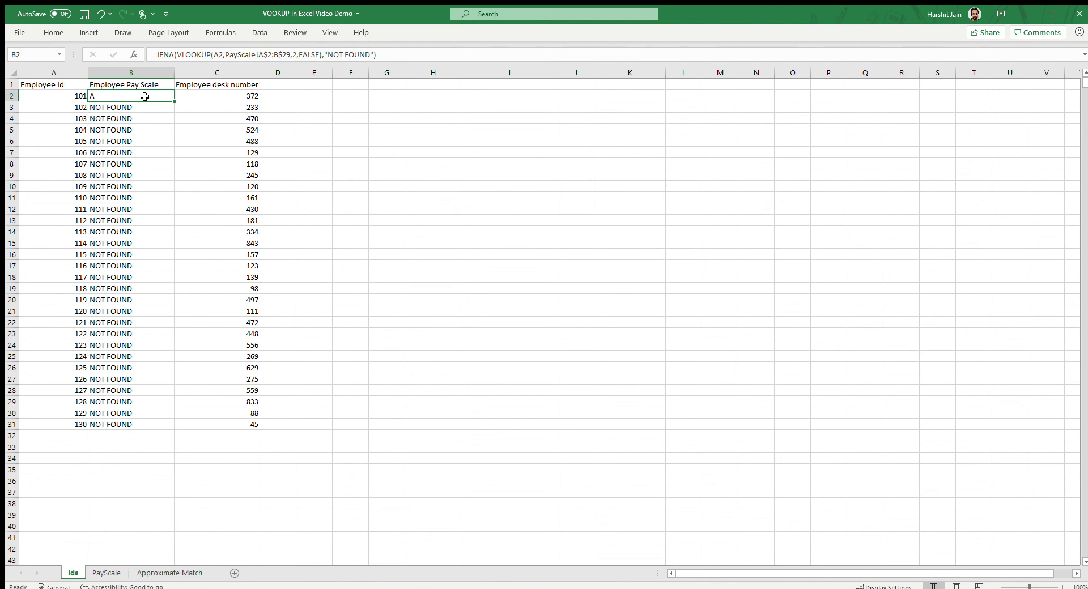
pyautogui.doubleClick(174, 101)
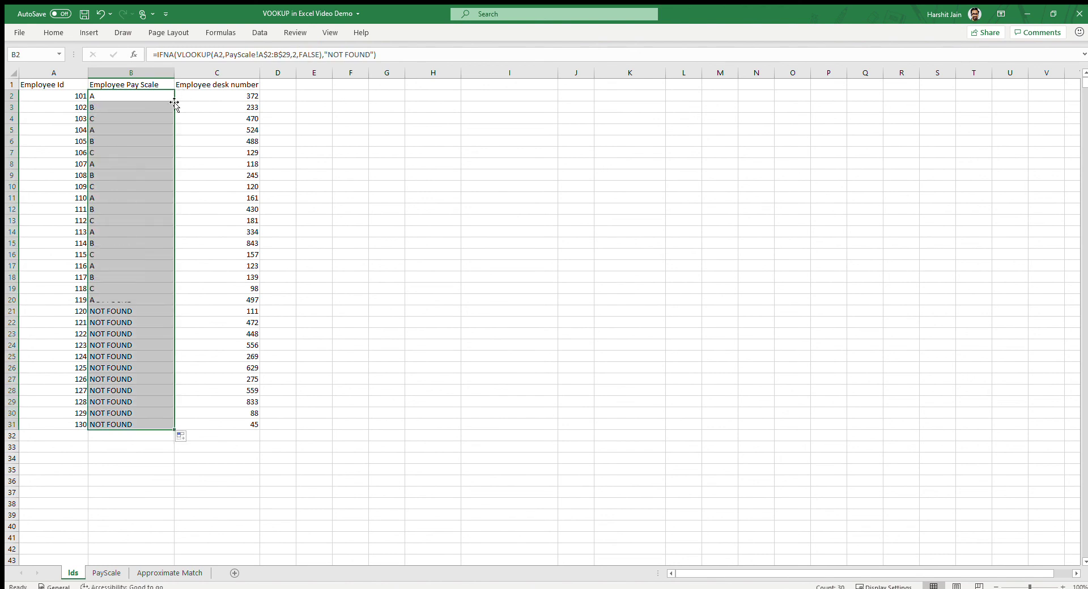
pyautogui.click(97, 244)
pyautogui.moveTo(122, 99); pyautogui.dragTo(110, 417)
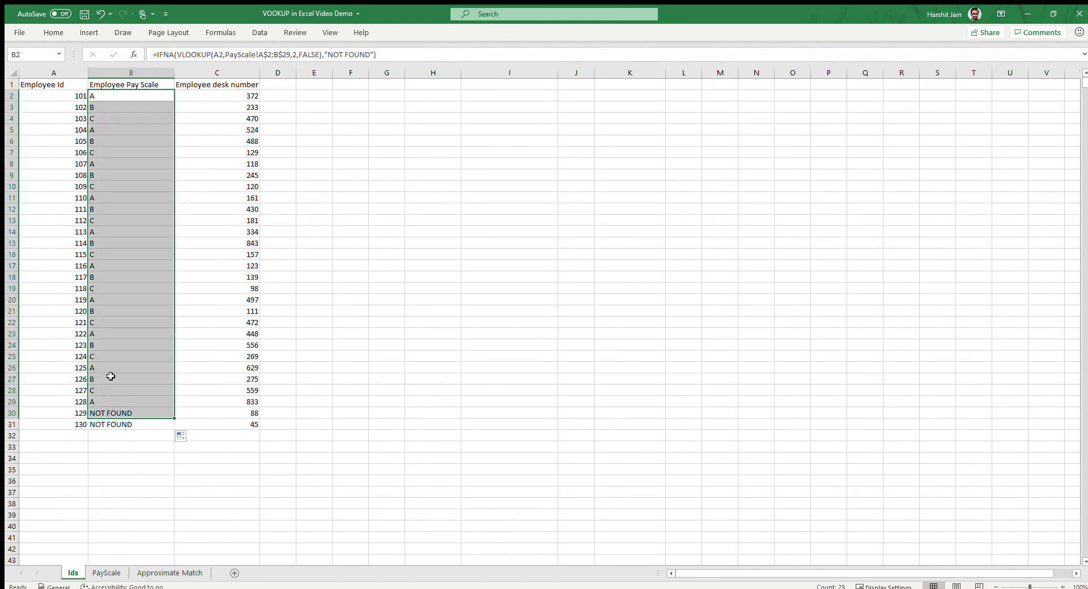
pyautogui.click(142, 121)
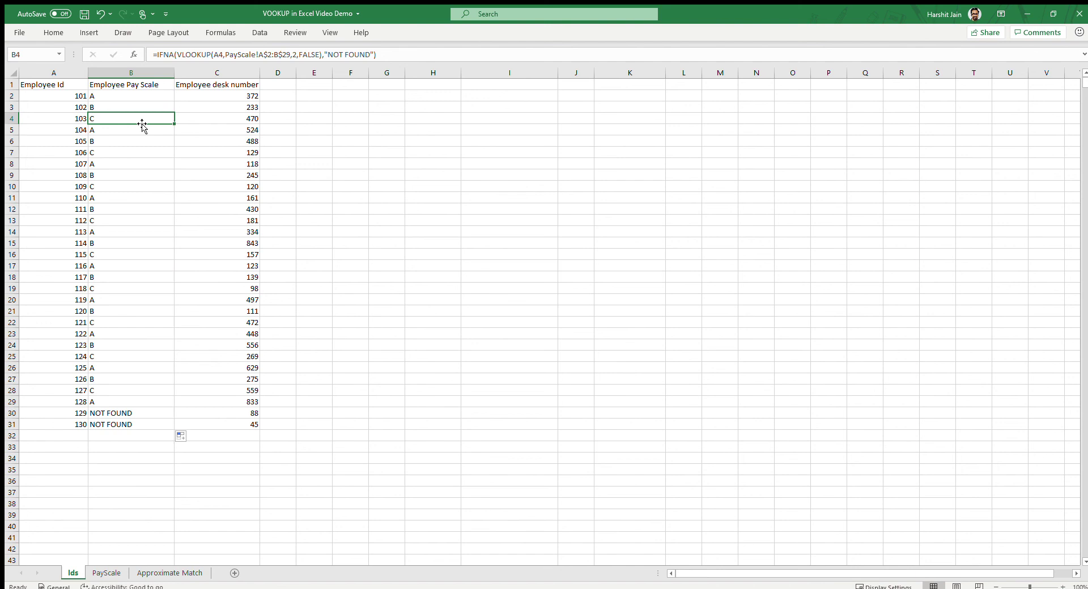